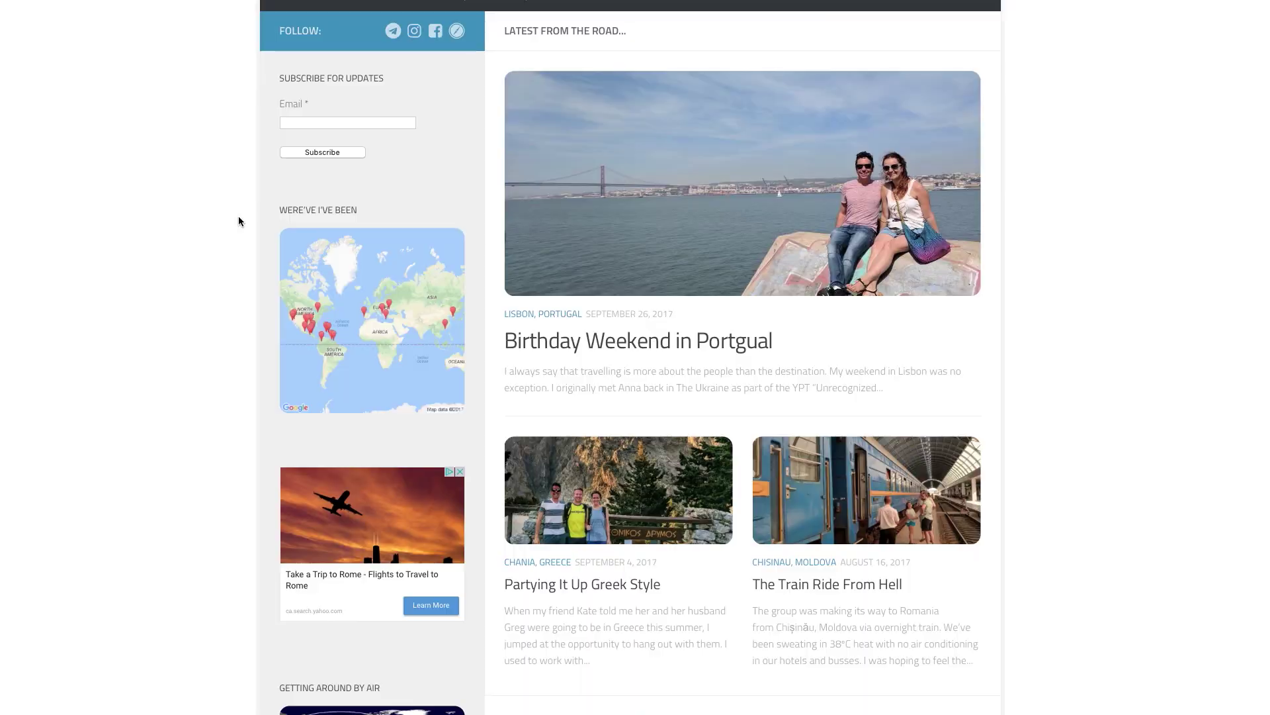
# - Scrub back through the DRUNK WITH JETLAG REVIEW sequence, then bring up the File menu
pyautogui.scroll(-4, 240, 222)
pyautogui.scroll(-2, 239, 221)
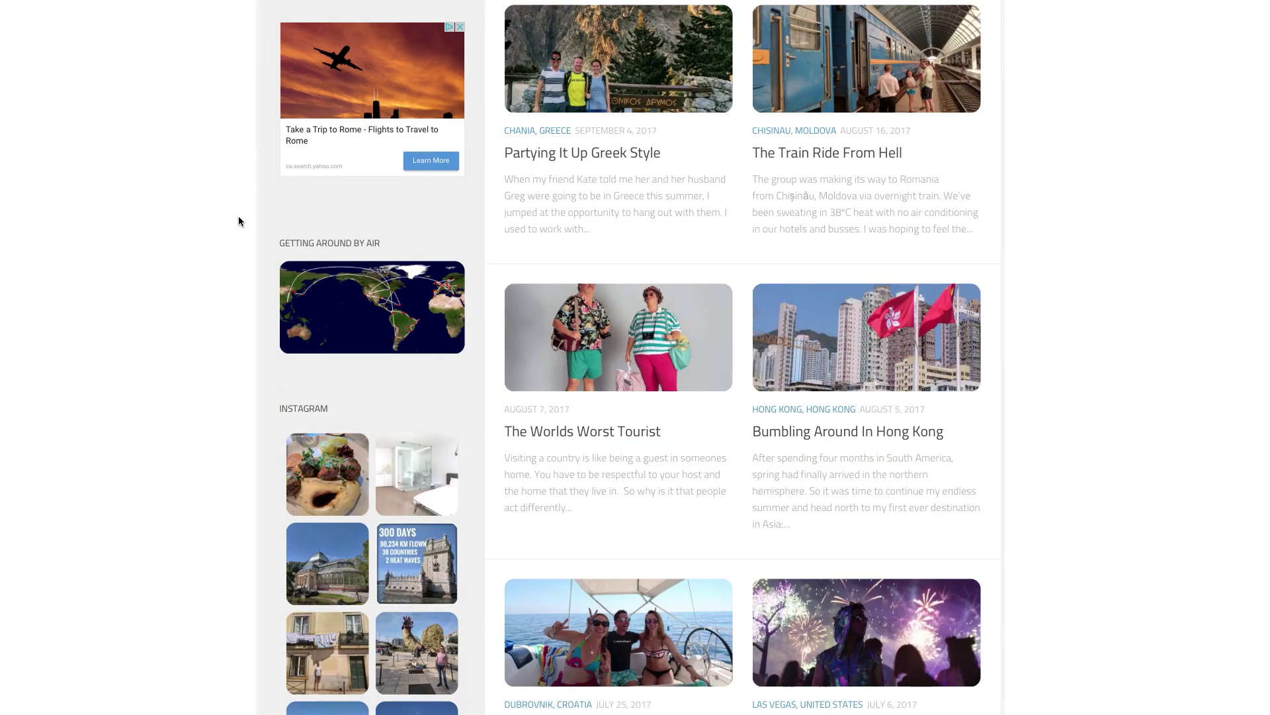
pyautogui.scroll(-3, 239, 221)
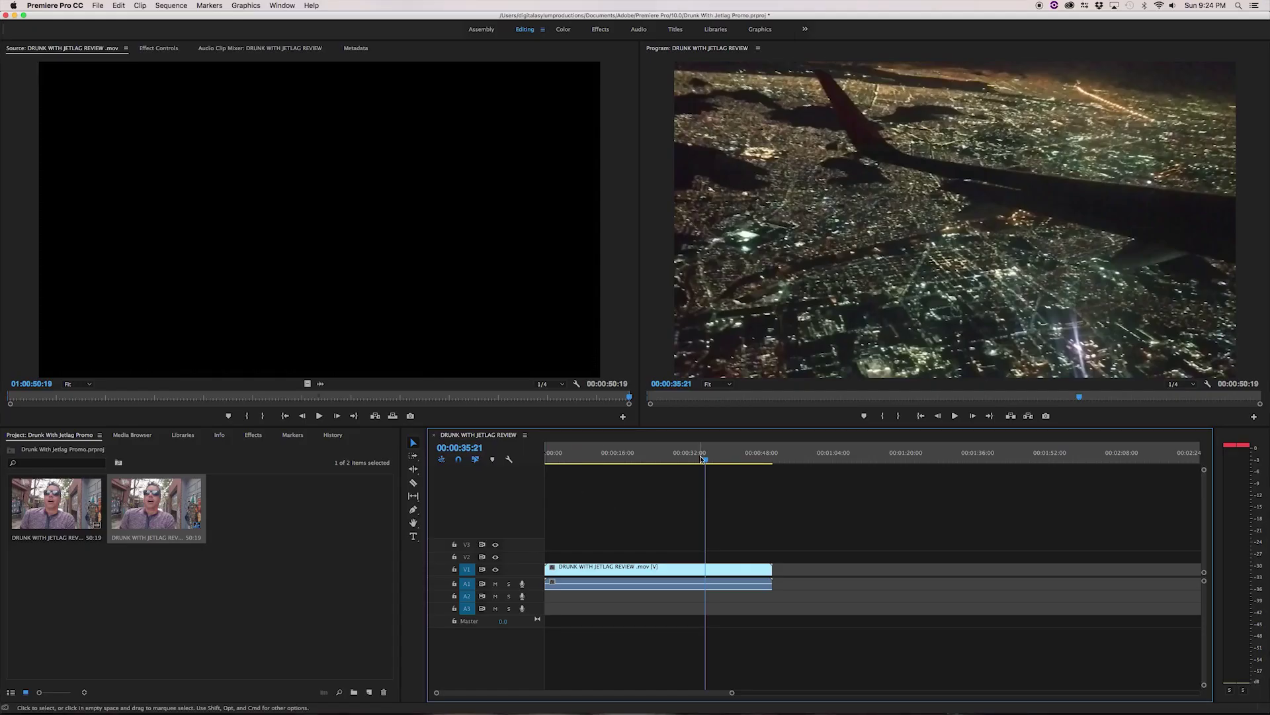
pyautogui.moveTo(702, 459); pyautogui.dragTo(646, 458)
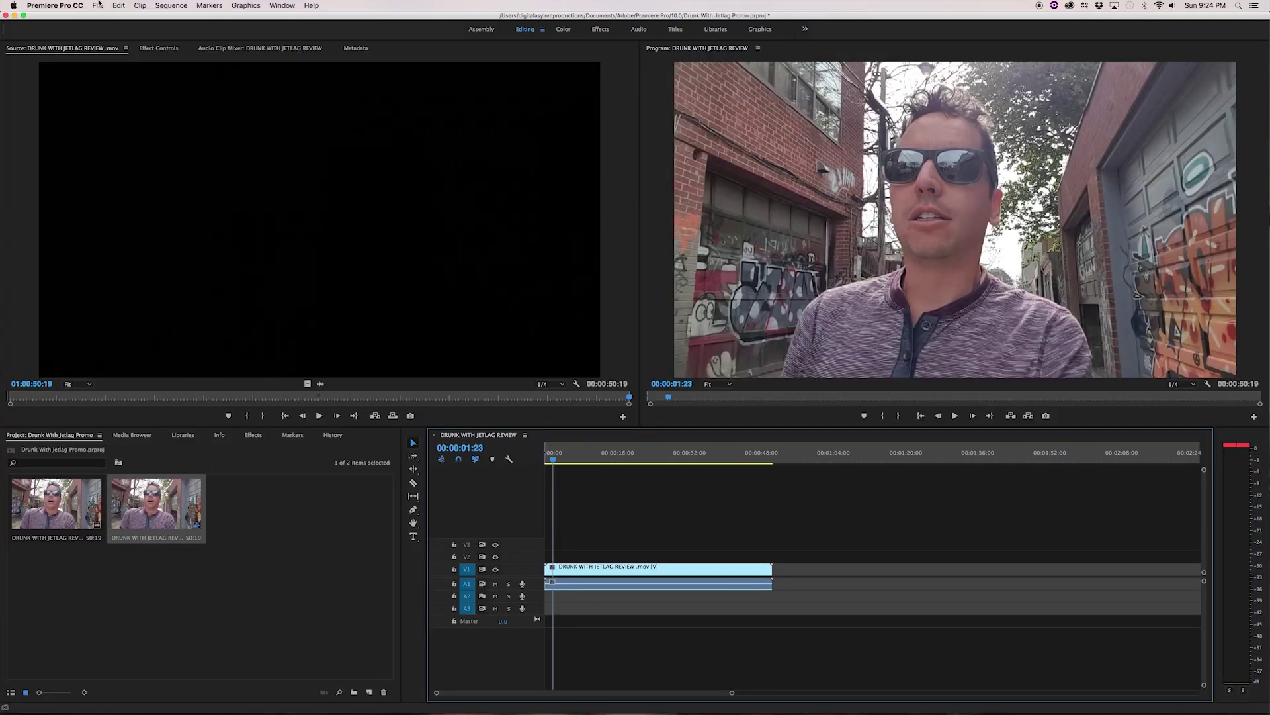
pyautogui.click(98, 6)
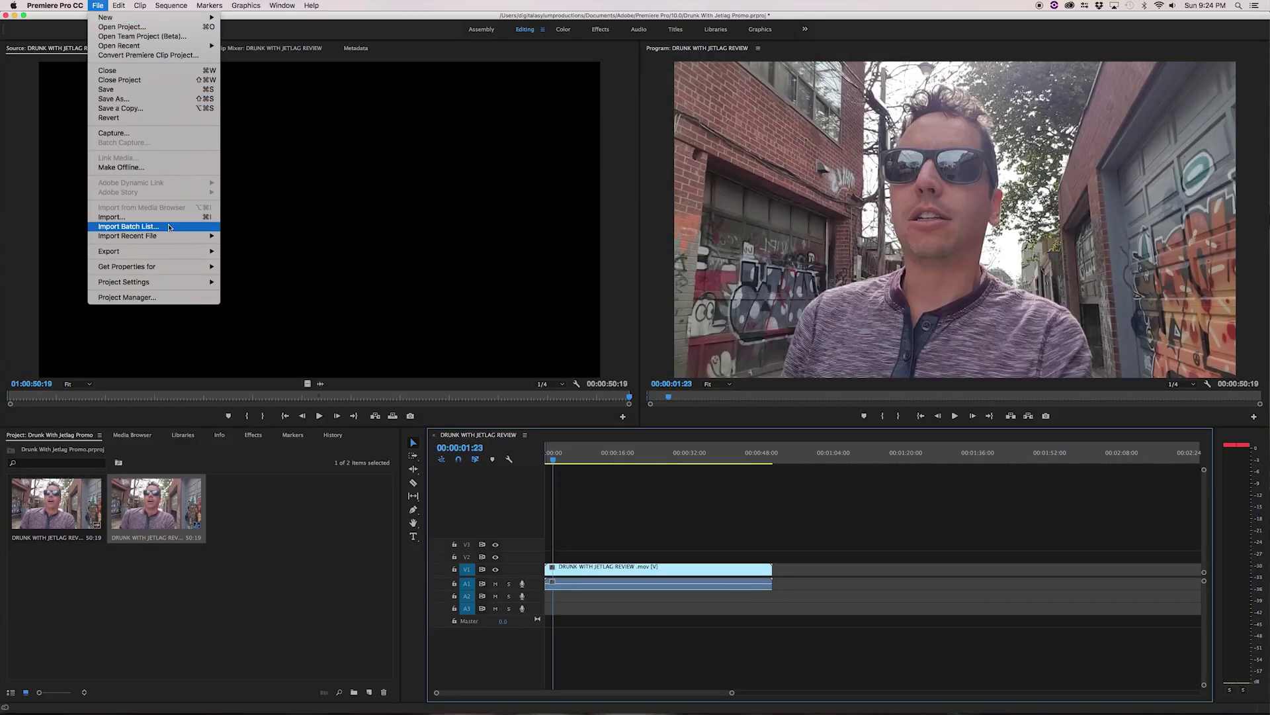
# - Open Export Media with H.264 format and the Match Source - High bitrate preset, showing Video settings
pyautogui.moveTo(175, 254)
pyautogui.click(267, 254)
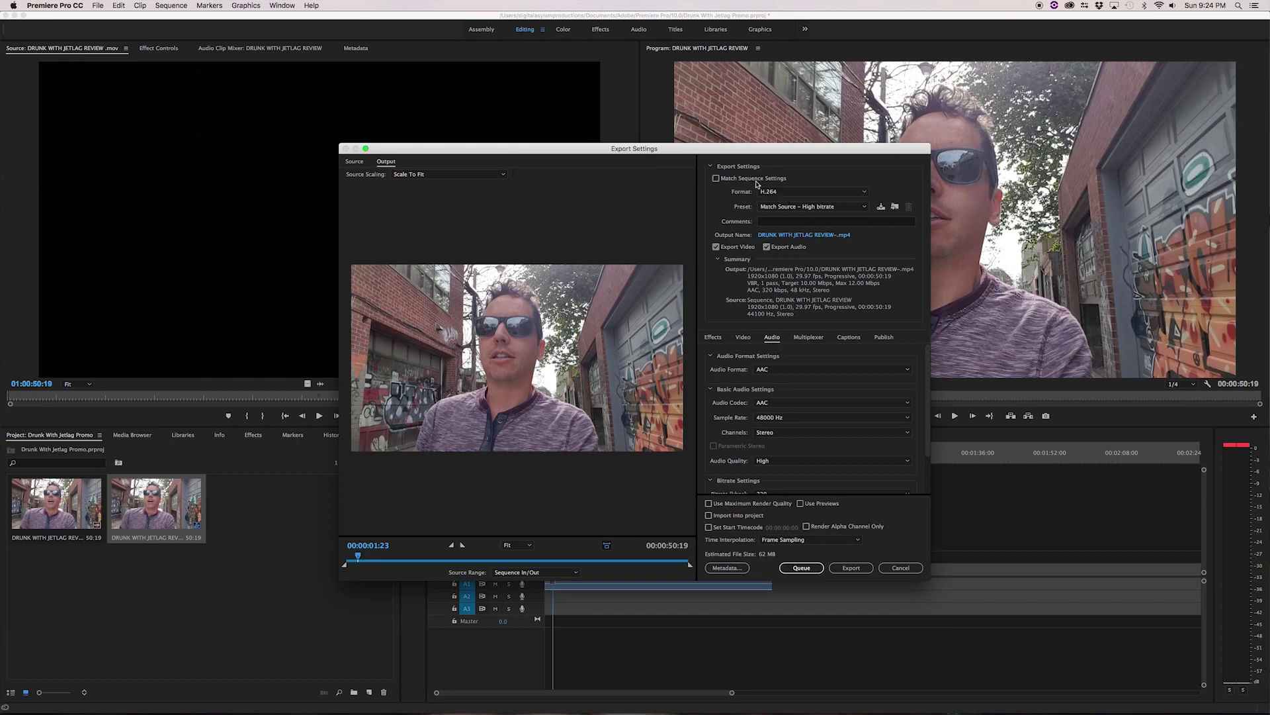
pyautogui.click(801, 192)
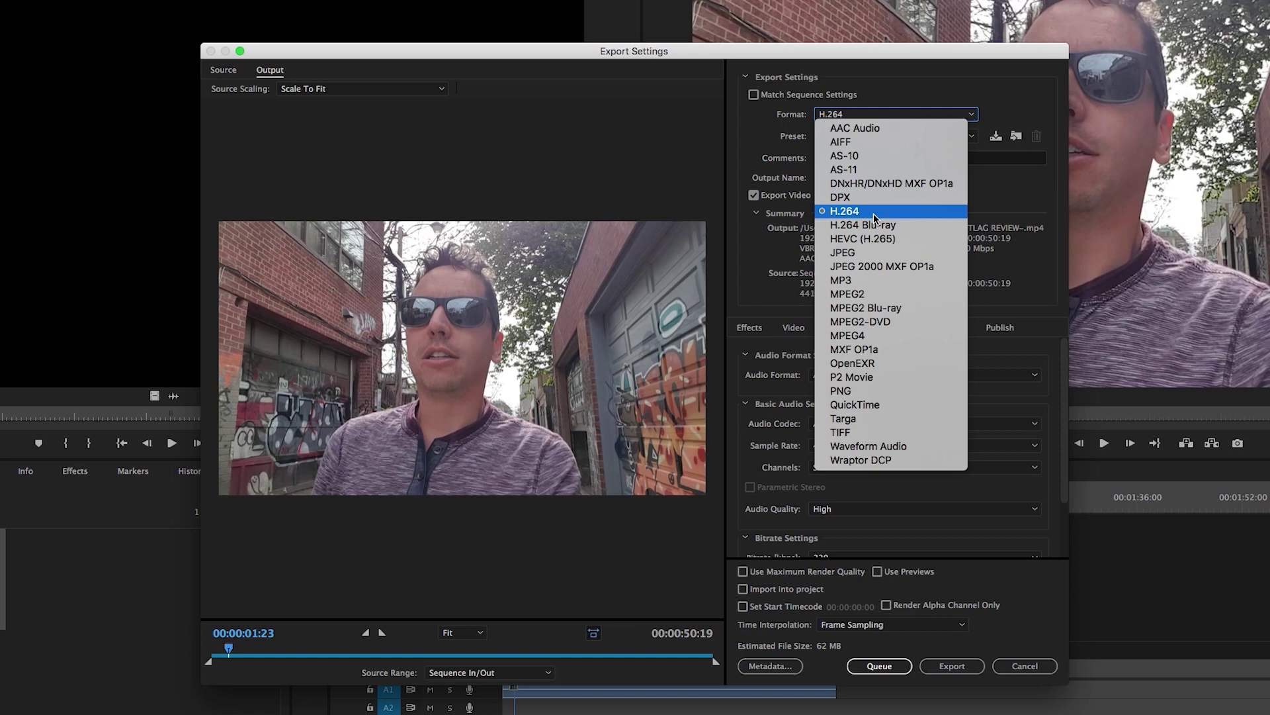
pyautogui.click(875, 212)
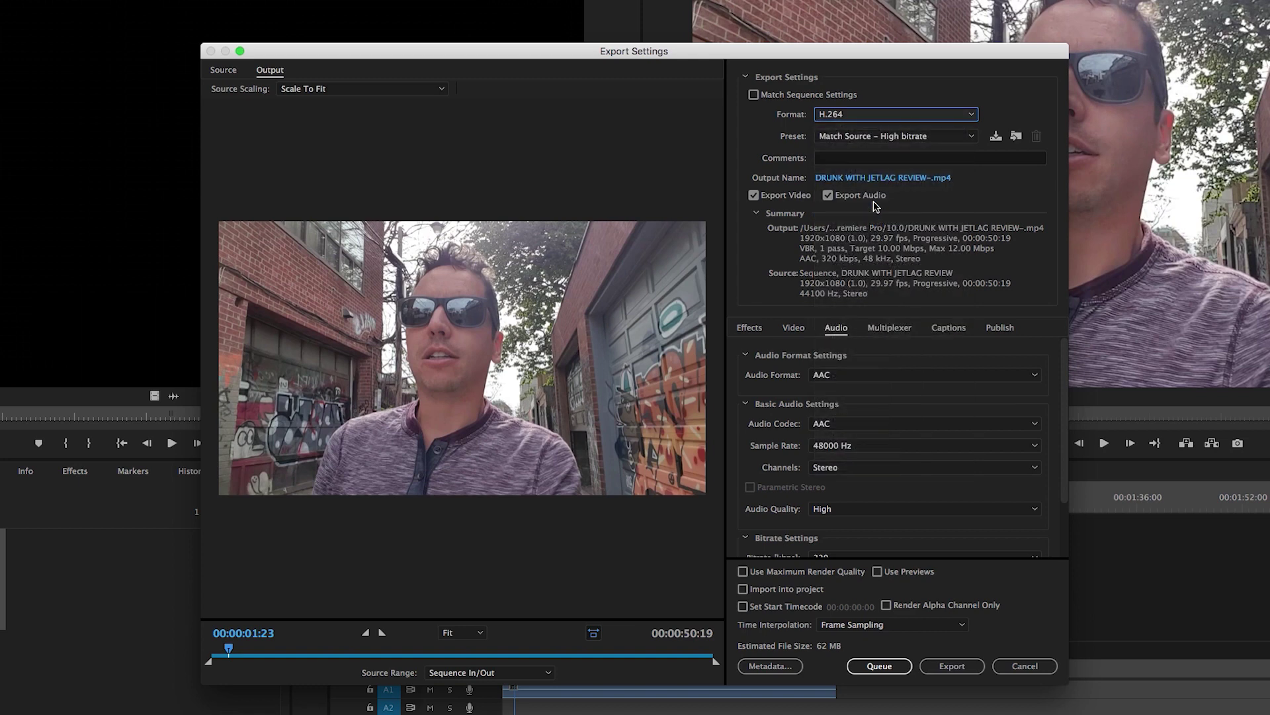
pyautogui.click(899, 137)
pyautogui.click(929, 139)
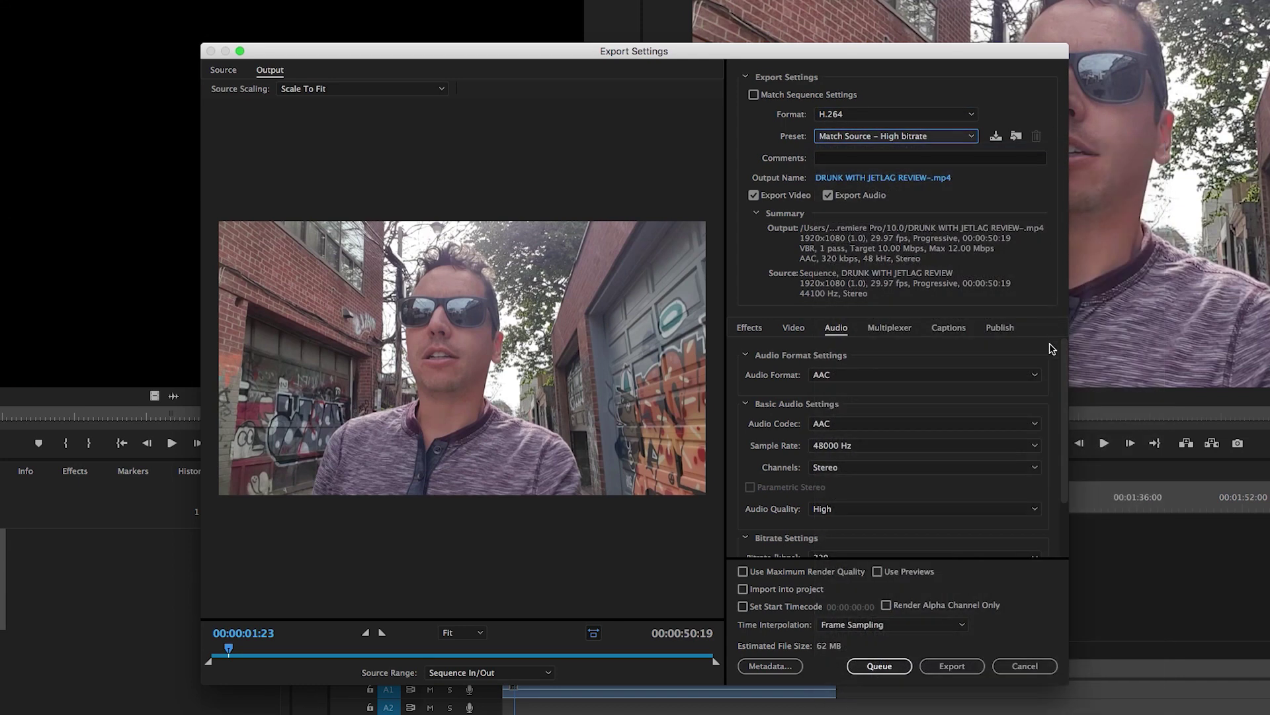
pyautogui.click(802, 329)
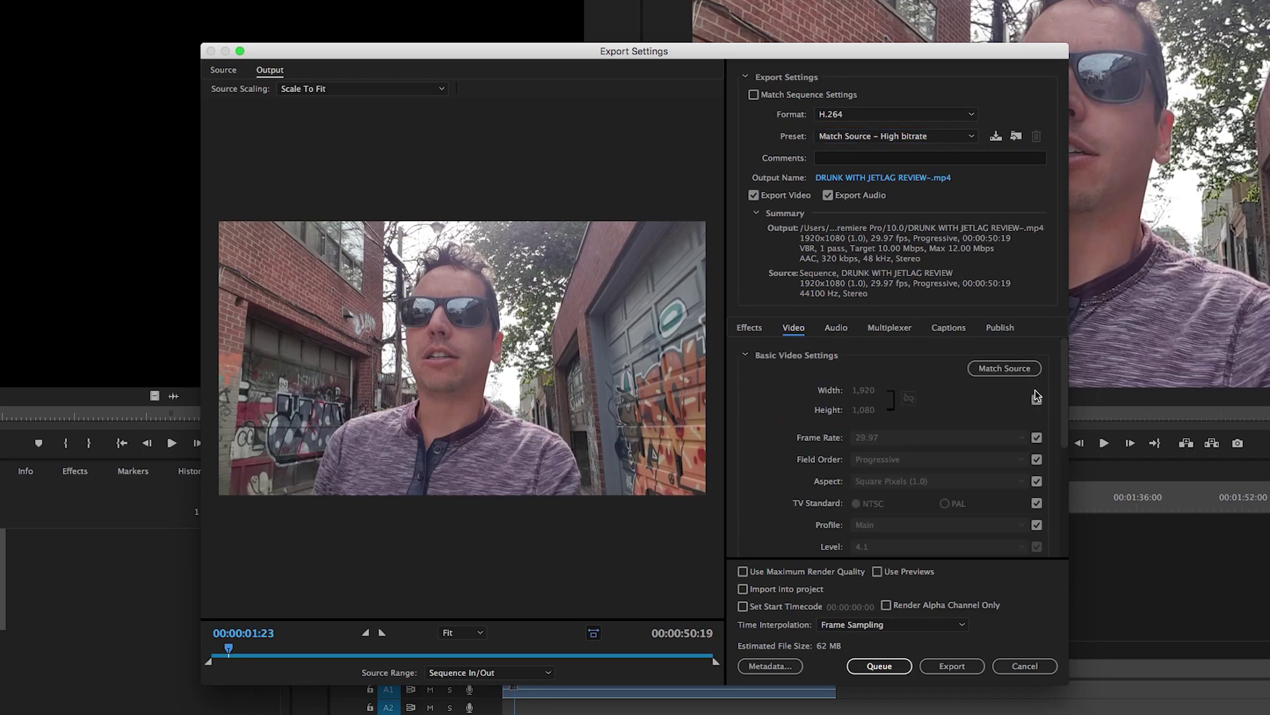
# - Uncheck match-source for Frame Rate, Field Order, Aspect, TV Standard, Profile and Level
pyautogui.click(1036, 437)
pyautogui.click(1037, 459)
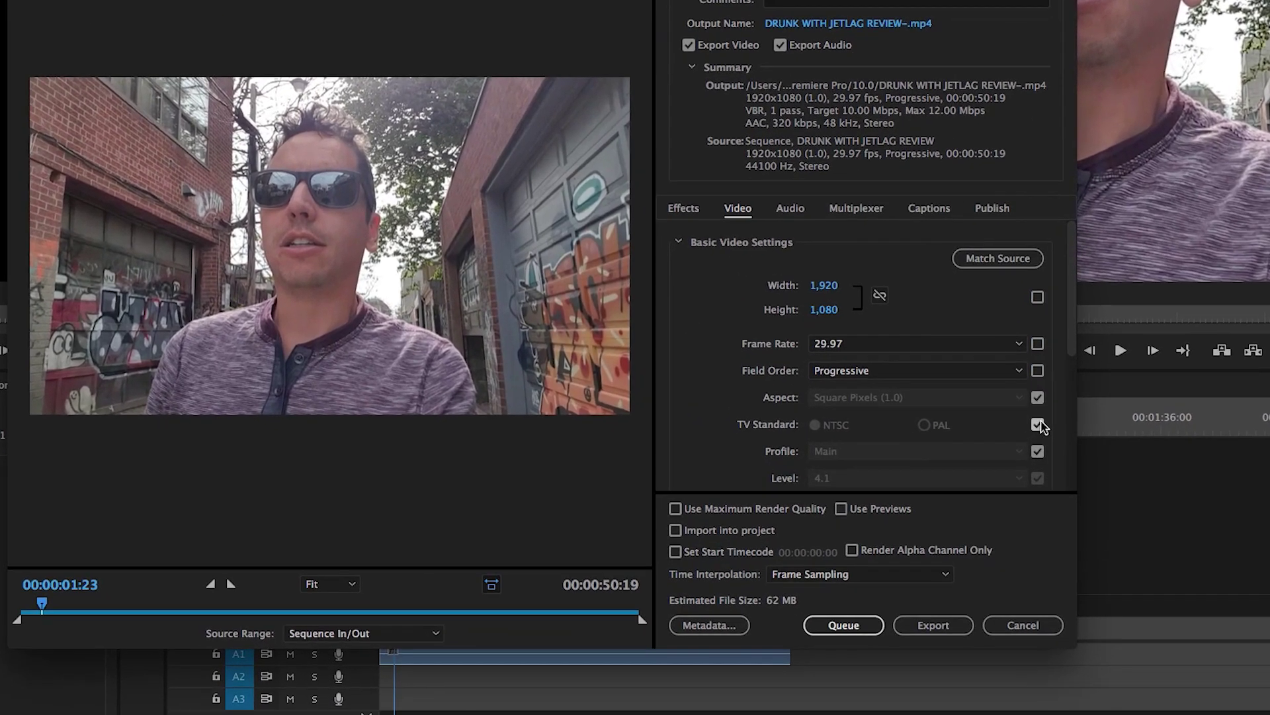
pyautogui.click(1038, 424)
pyautogui.click(1038, 397)
pyautogui.click(1037, 451)
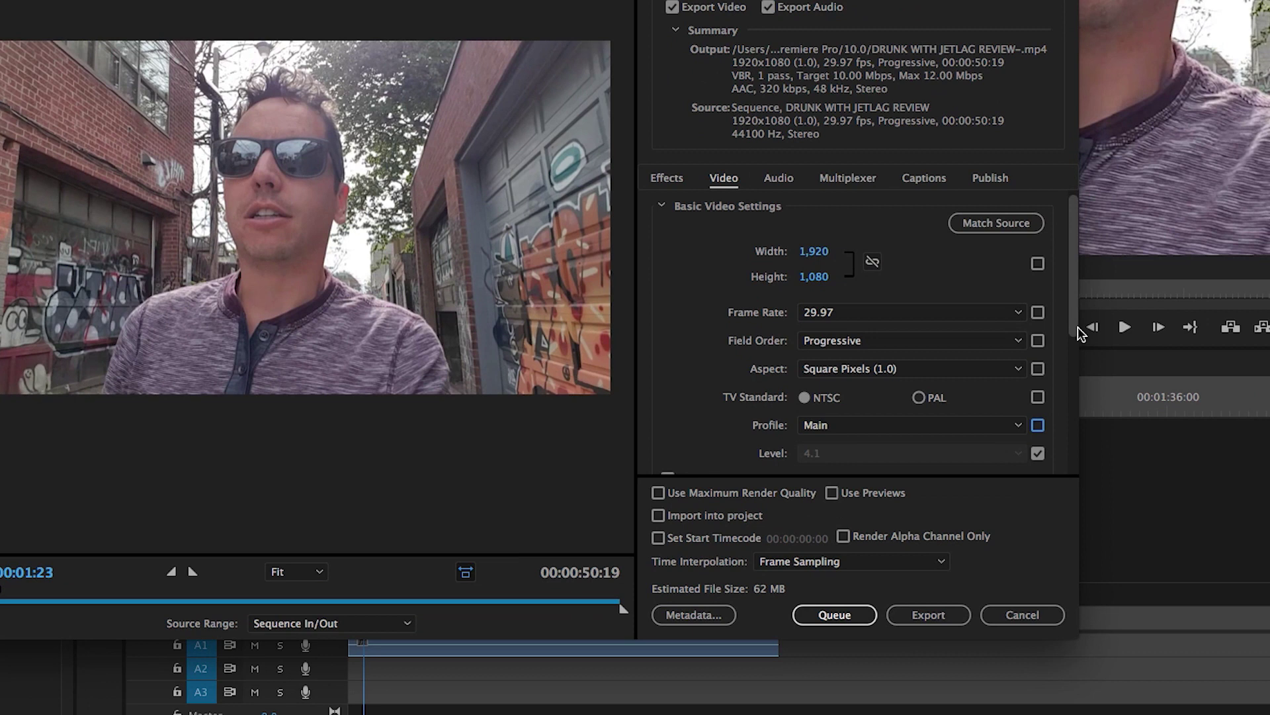
pyautogui.scroll(-3, 1052, 368)
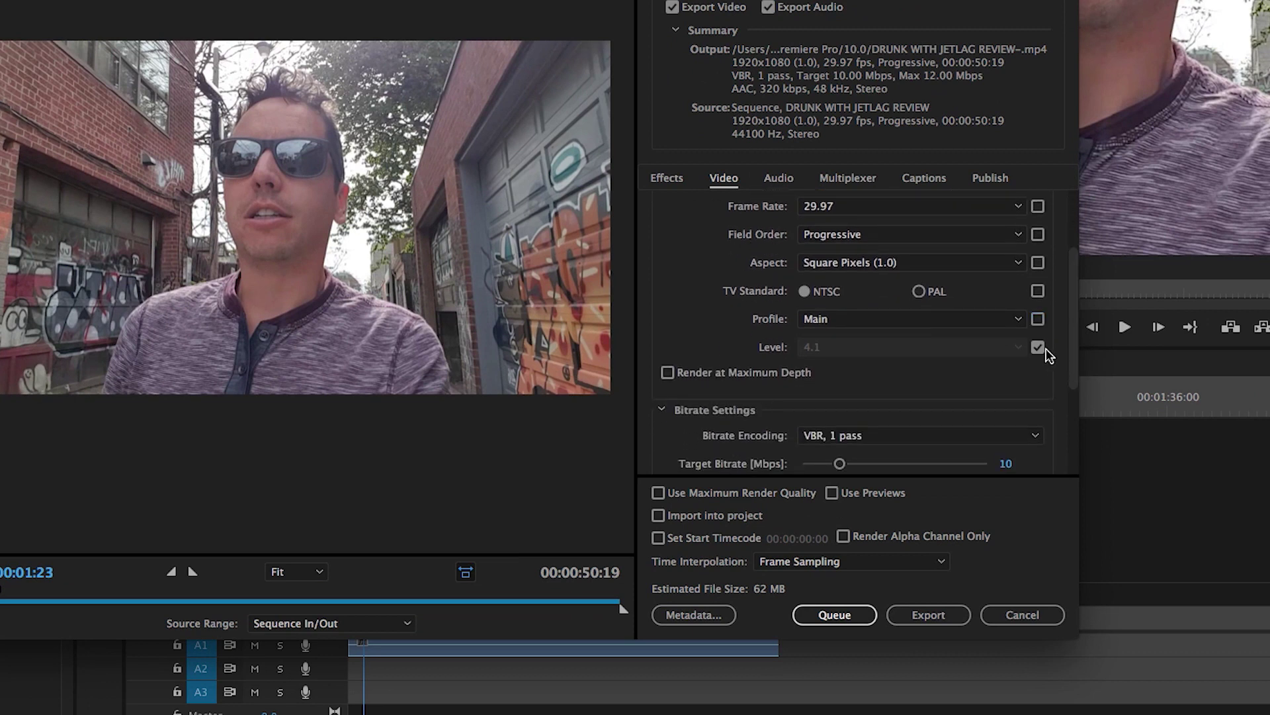
pyautogui.click(1038, 347)
pyautogui.scroll(3, 1073, 350)
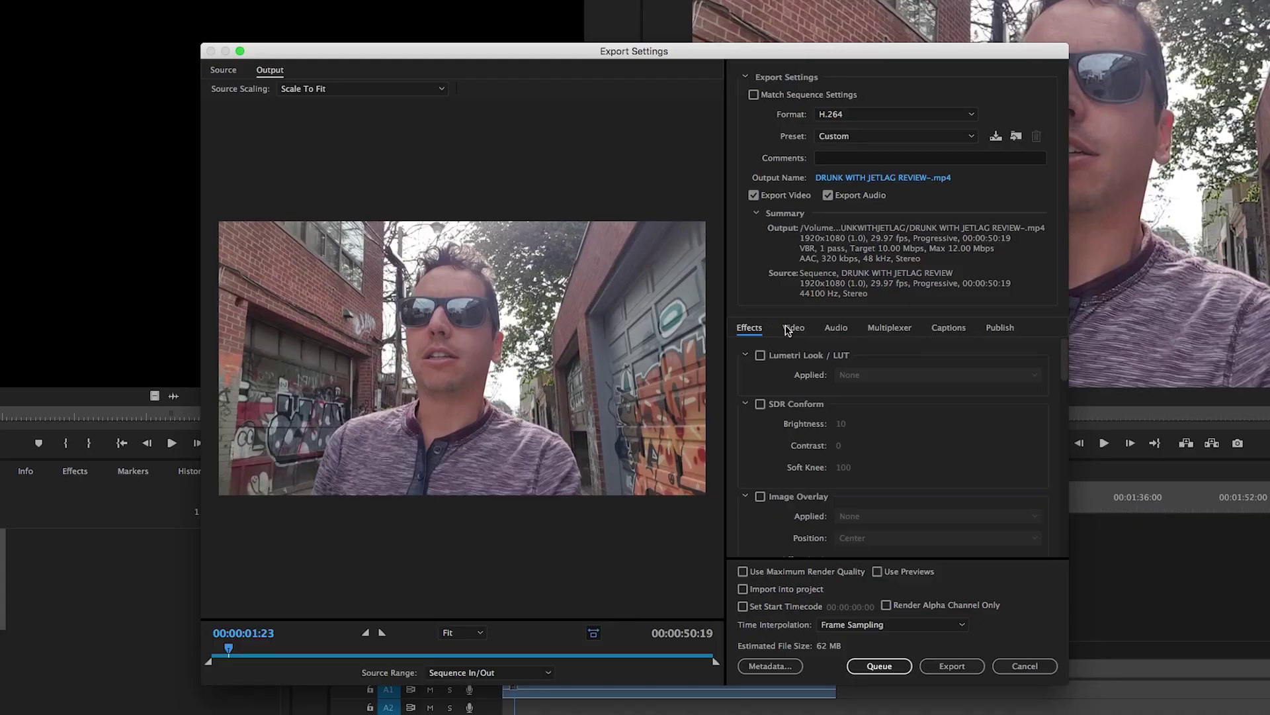
# - Look through the Multiplexer, Captions, Publish, Effects and Audio export settings, ending on Video
pyautogui.click(788, 330)
pyautogui.click(902, 335)
pyautogui.click(946, 331)
pyautogui.click(1005, 330)
pyautogui.click(753, 332)
pyautogui.click(790, 332)
pyautogui.click(842, 331)
pyautogui.click(796, 331)
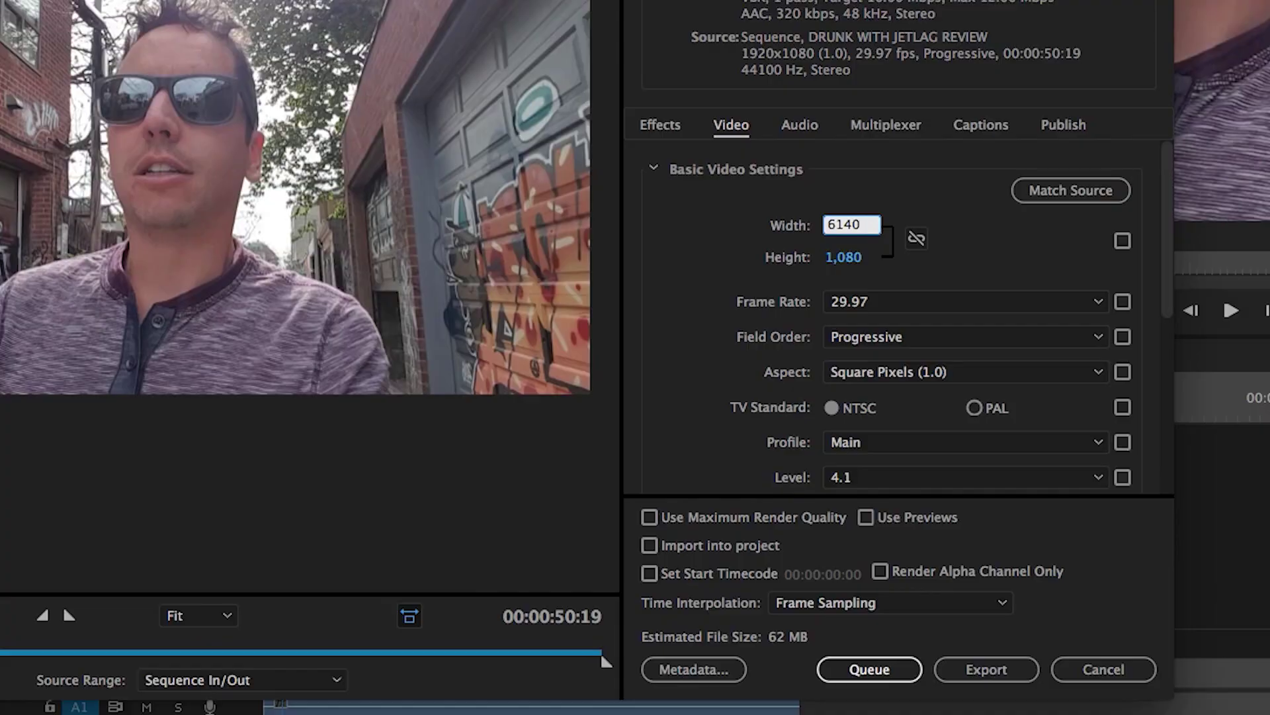
# - Set the video to 640×360 at 23.976 fps, with Progressive field order and Main profile
pyautogui.press('Tab')
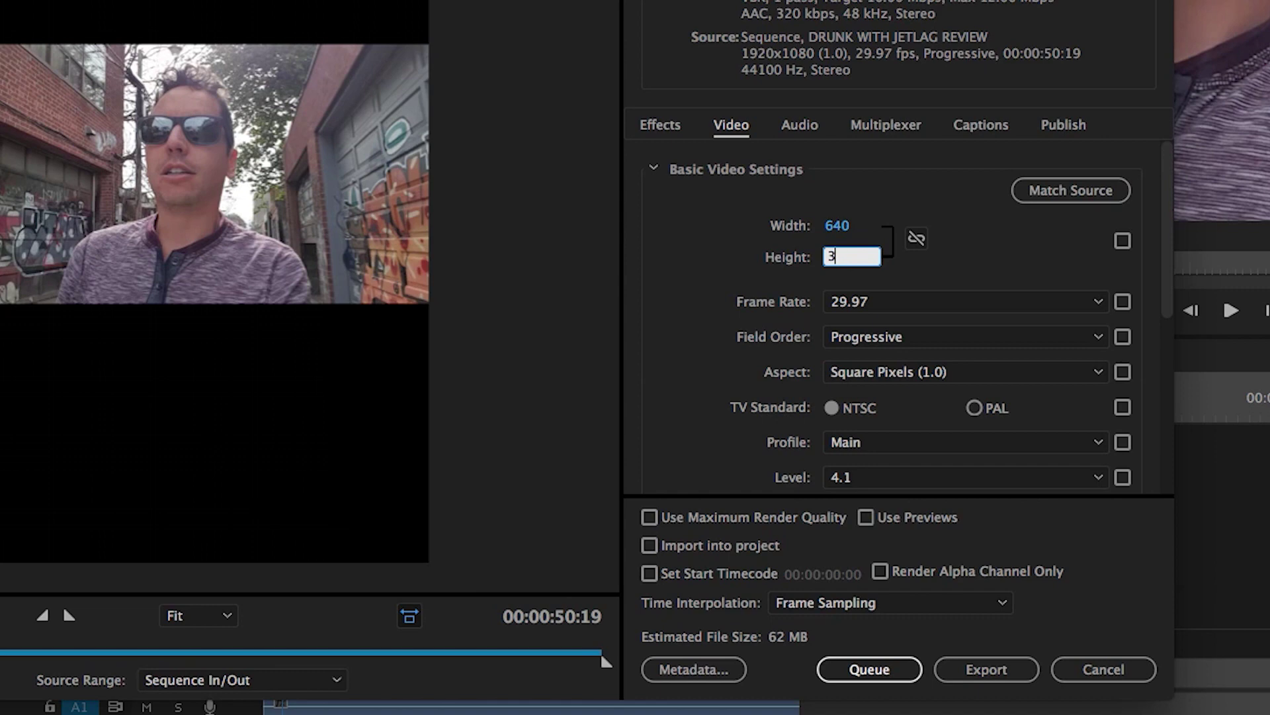
pyautogui.press('Tab')
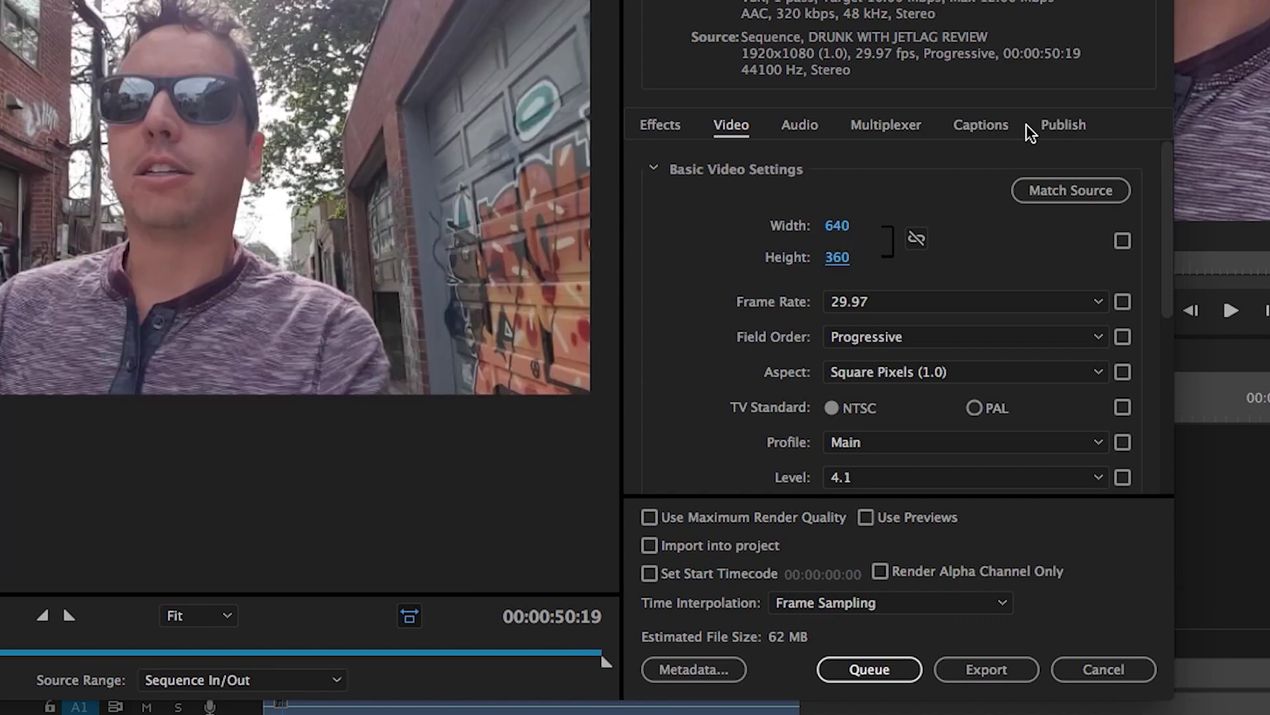
pyautogui.click(900, 309)
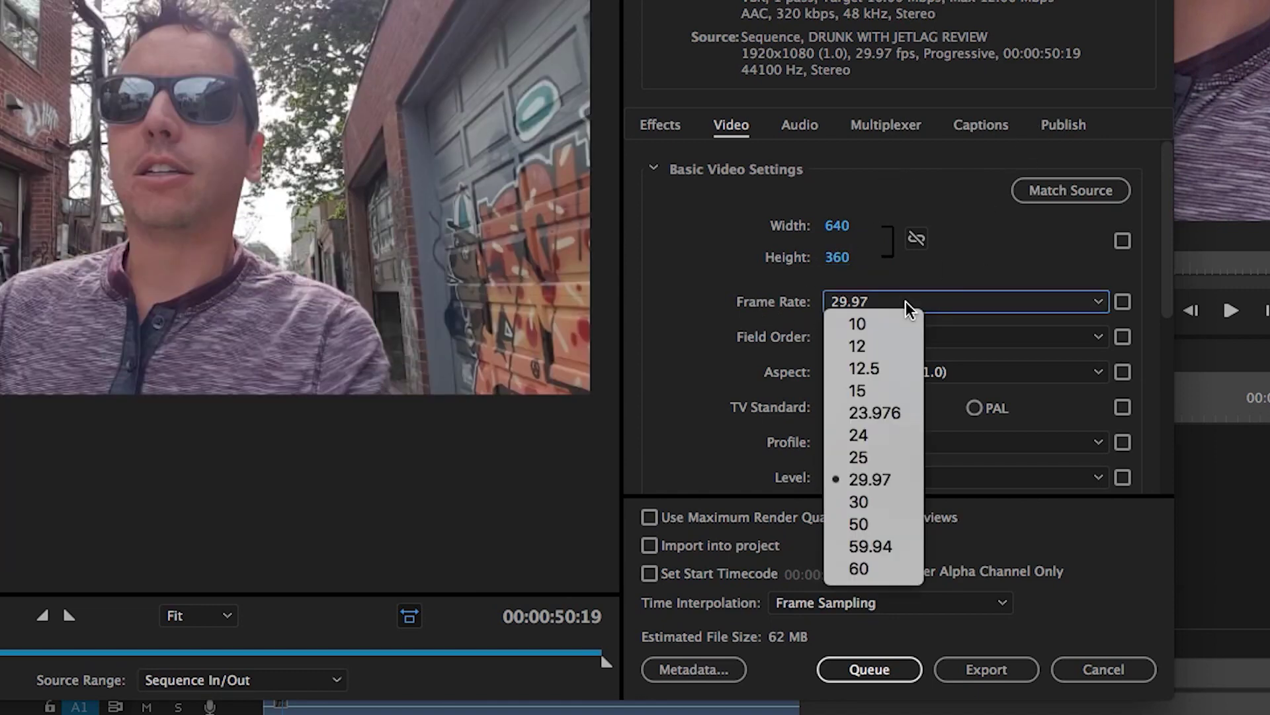
pyautogui.click(893, 415)
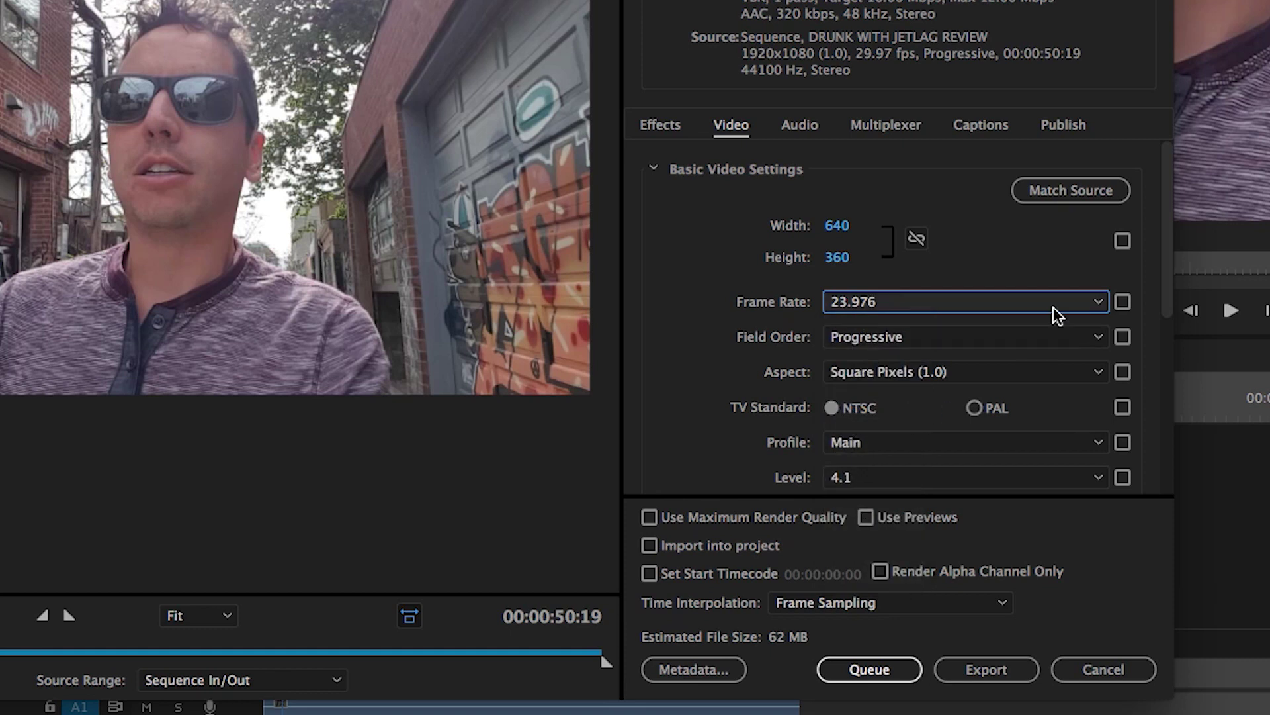
pyautogui.click(935, 350)
pyautogui.click(951, 360)
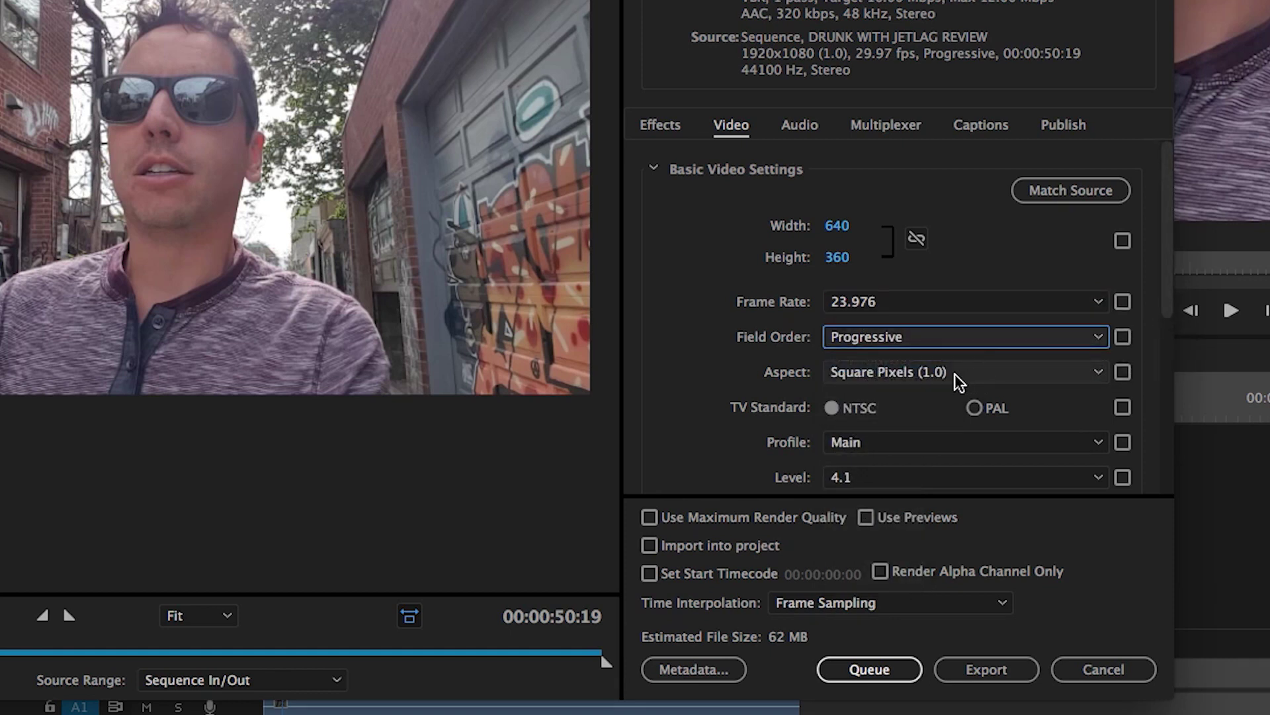
pyautogui.click(935, 443)
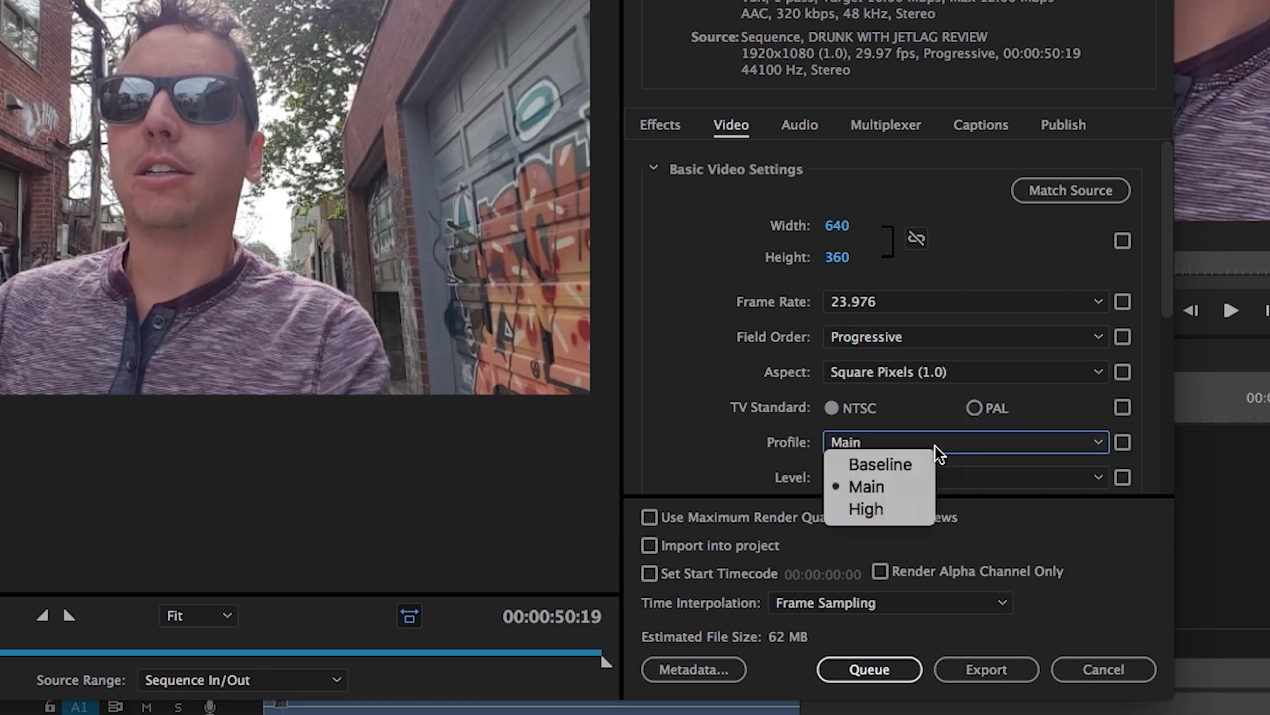
pyautogui.click(897, 486)
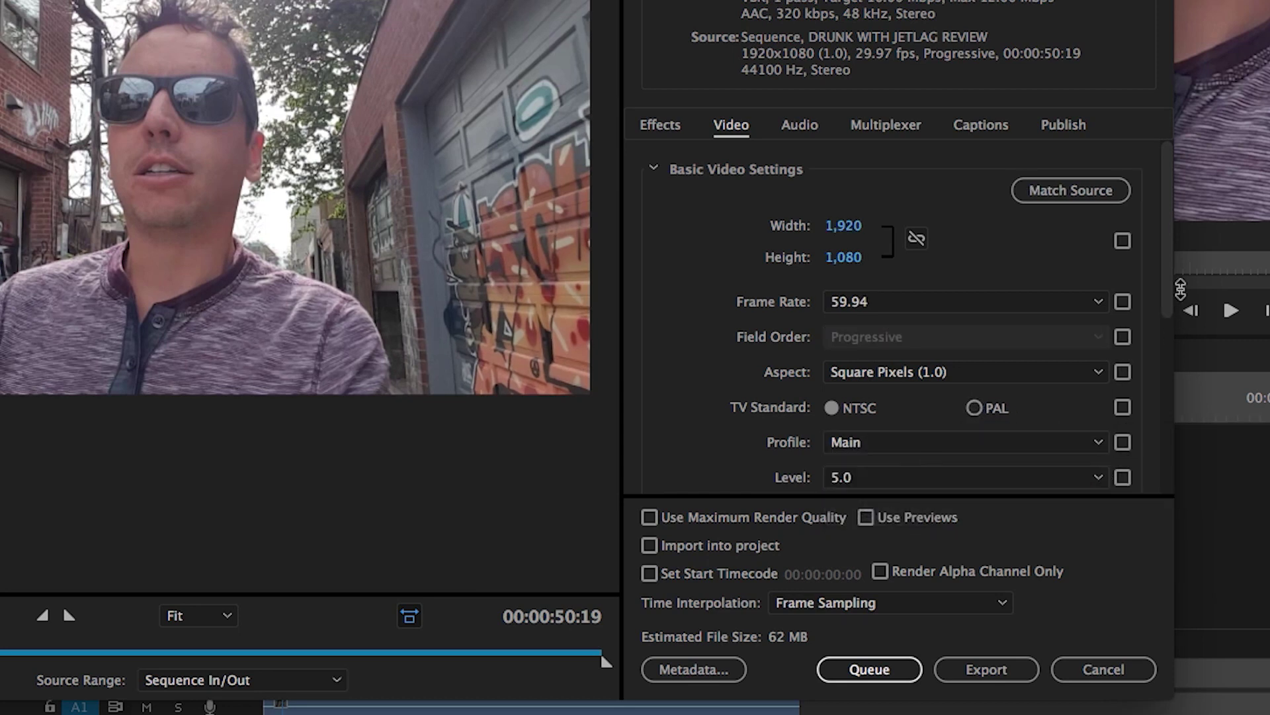
# - Set the encoding level to 3.1 and turn on Render at Maximum Depth
pyautogui.scroll(-5, 993, 311)
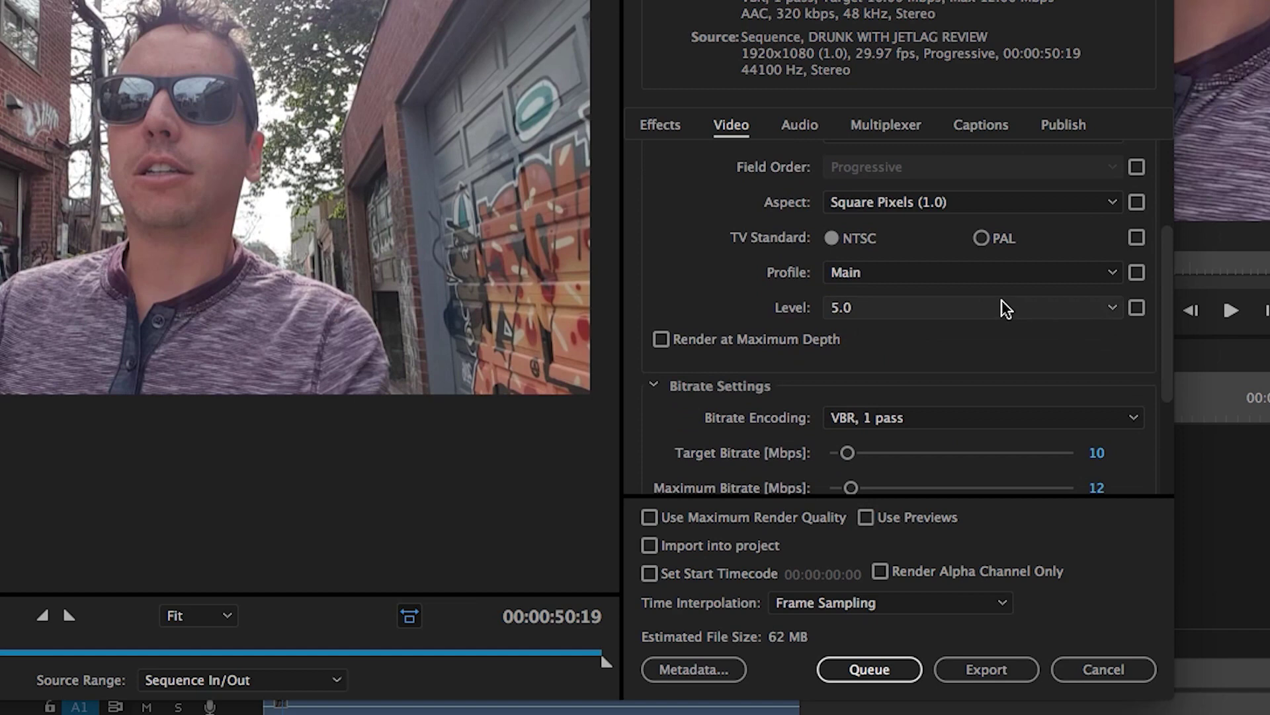
pyautogui.click(893, 312)
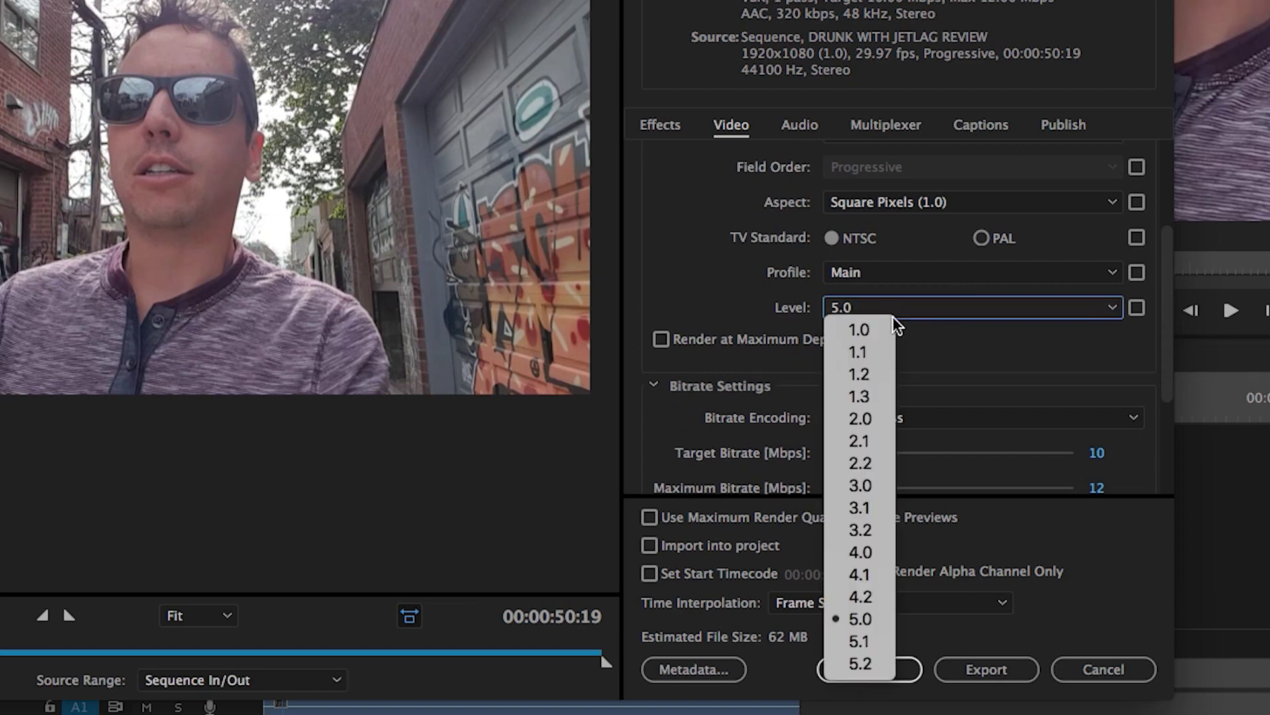
pyautogui.click(876, 507)
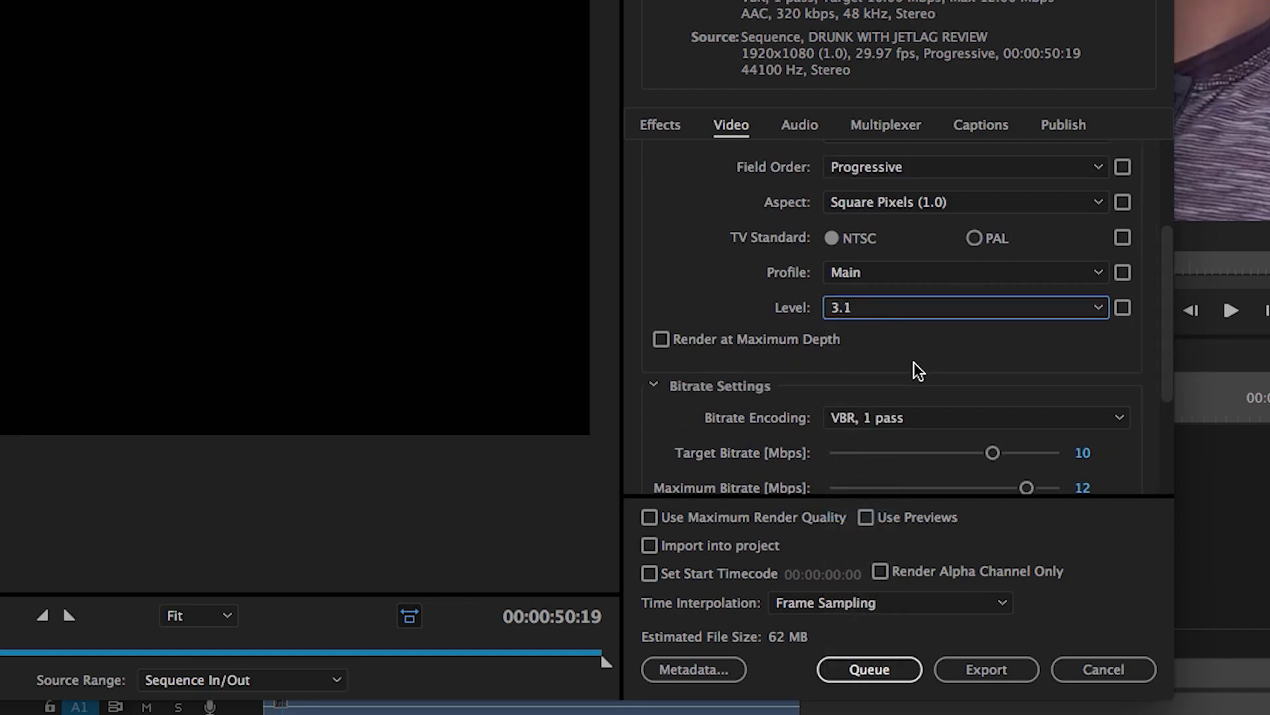
pyautogui.scroll(5, 891, 343)
pyautogui.moveTo(1166, 180); pyautogui.dragTo(1170, 295)
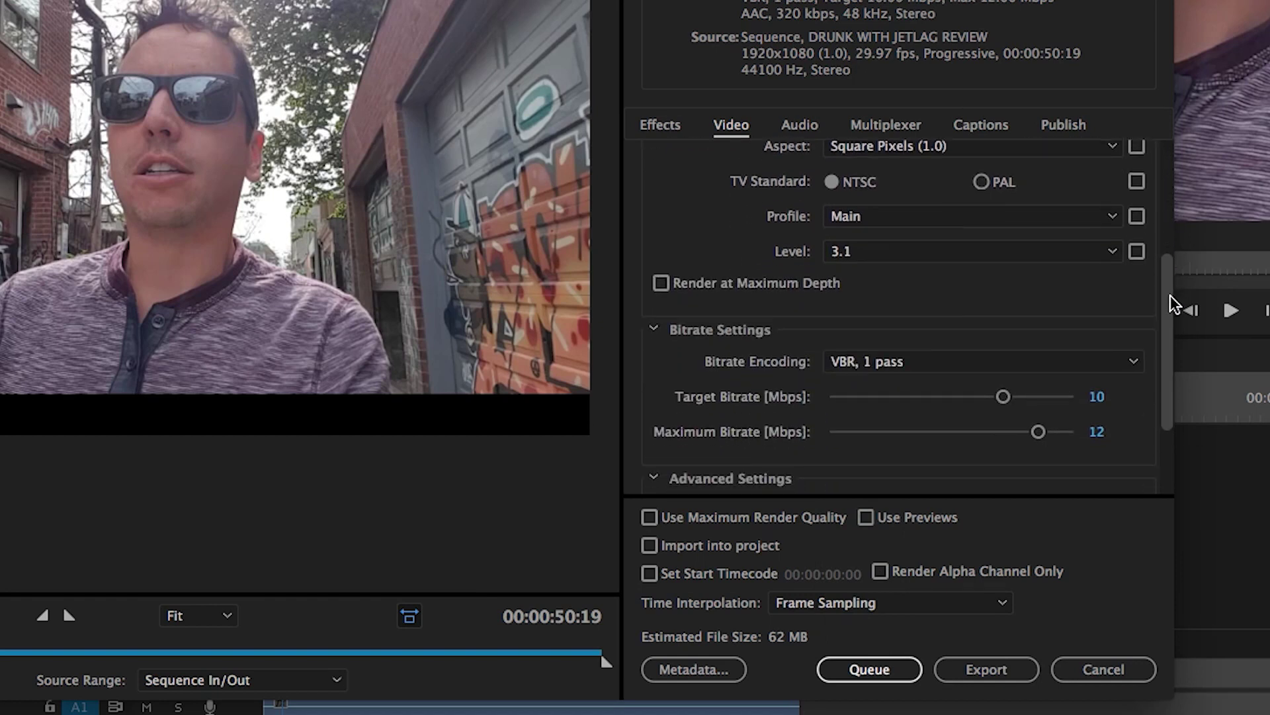
pyautogui.click(663, 284)
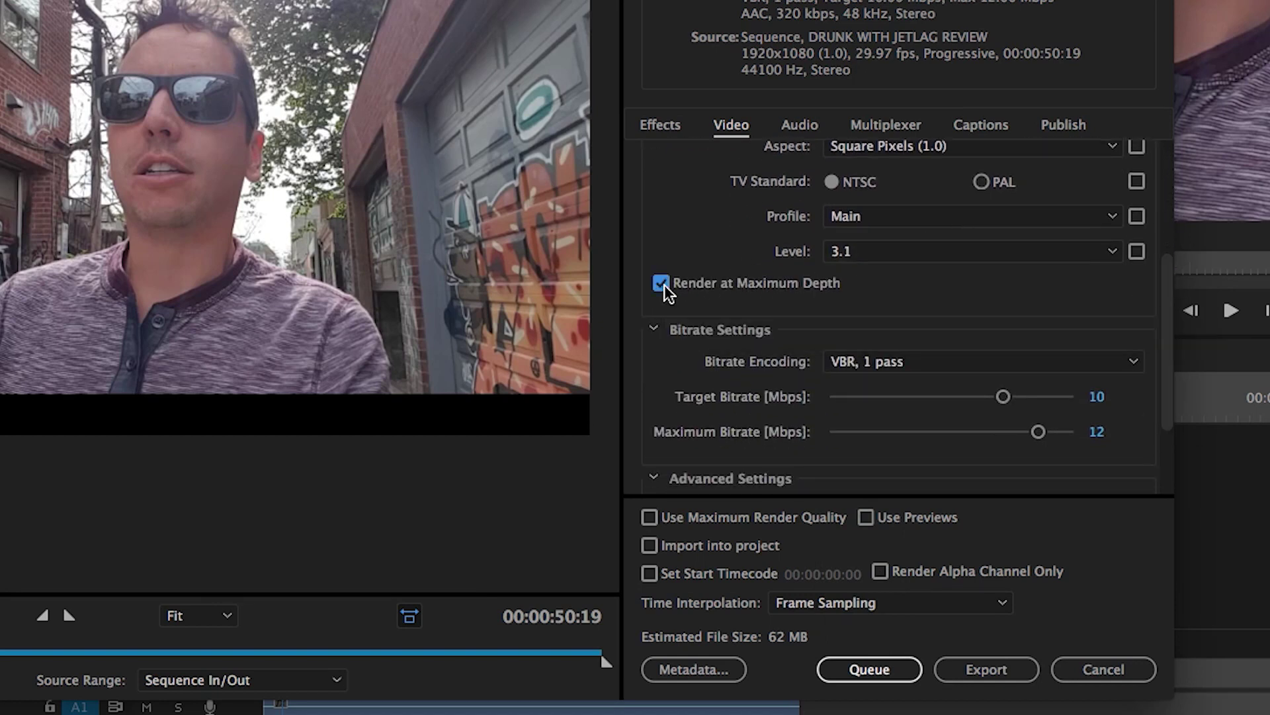
# - Use VBR, 2 pass bitrate encoding with a 3 Mbps target and 4 Mbps maximum
pyautogui.click(951, 364)
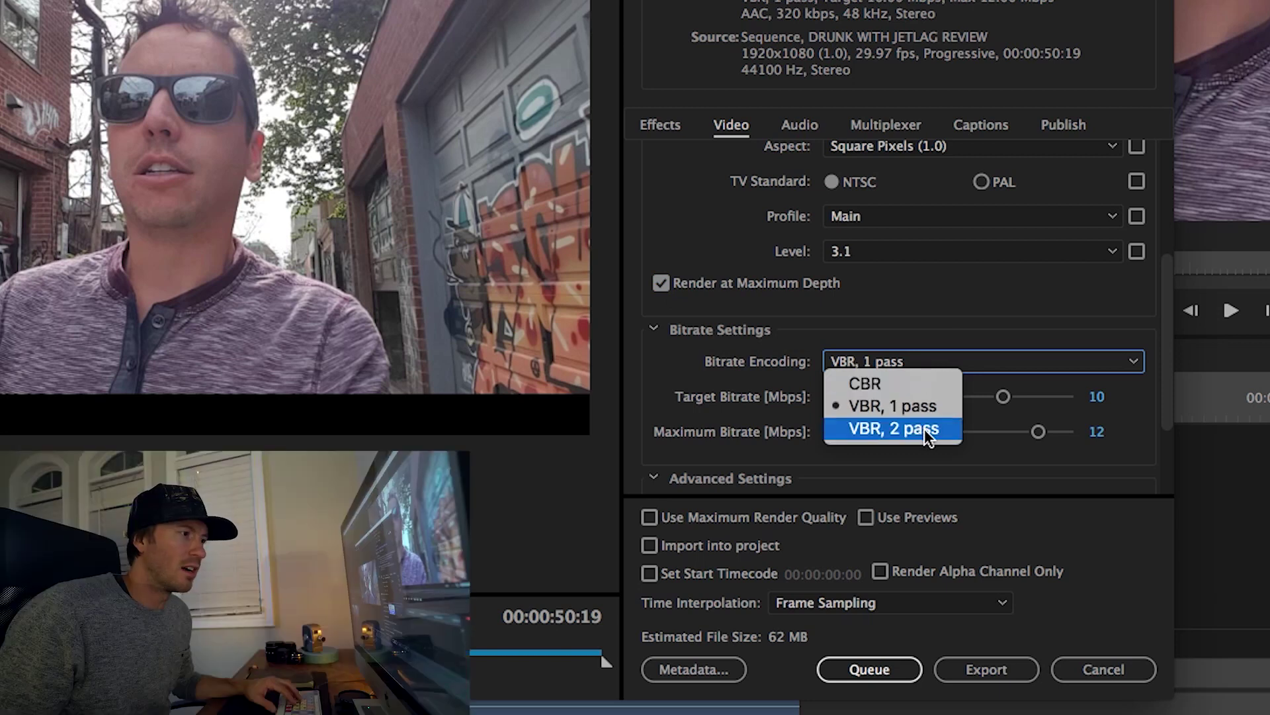
pyautogui.click(924, 429)
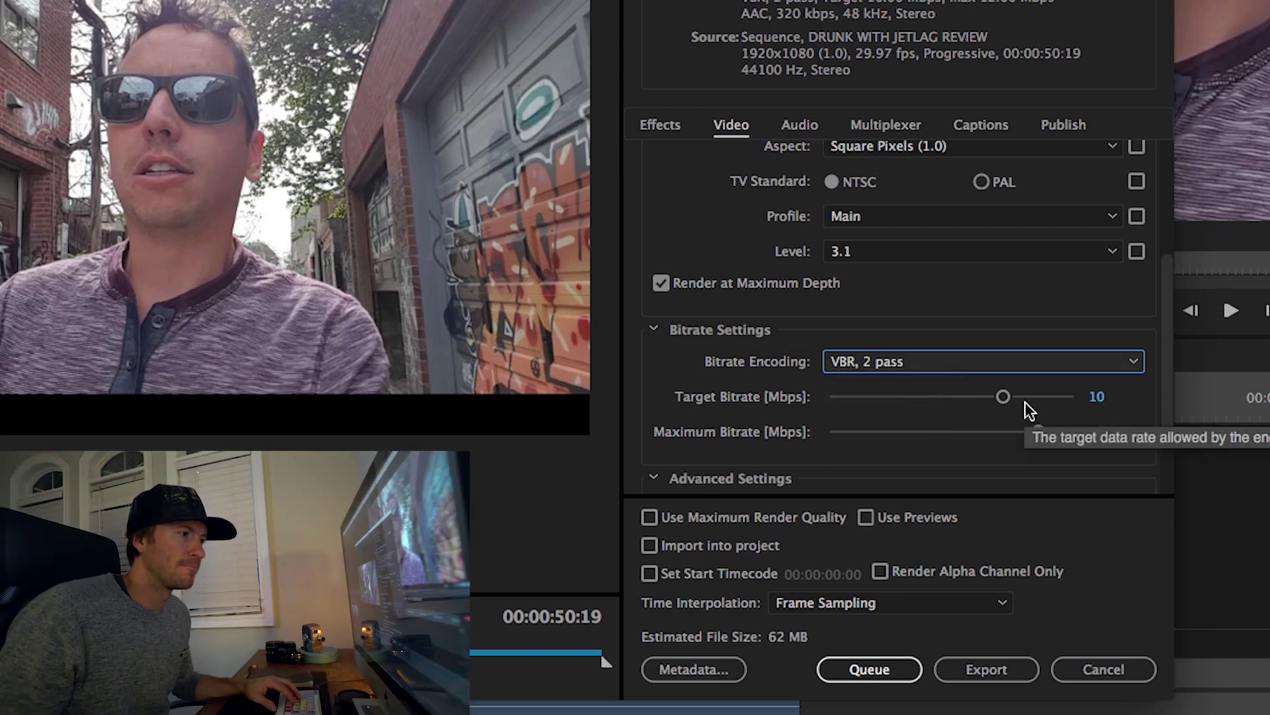
pyautogui.click(1097, 397)
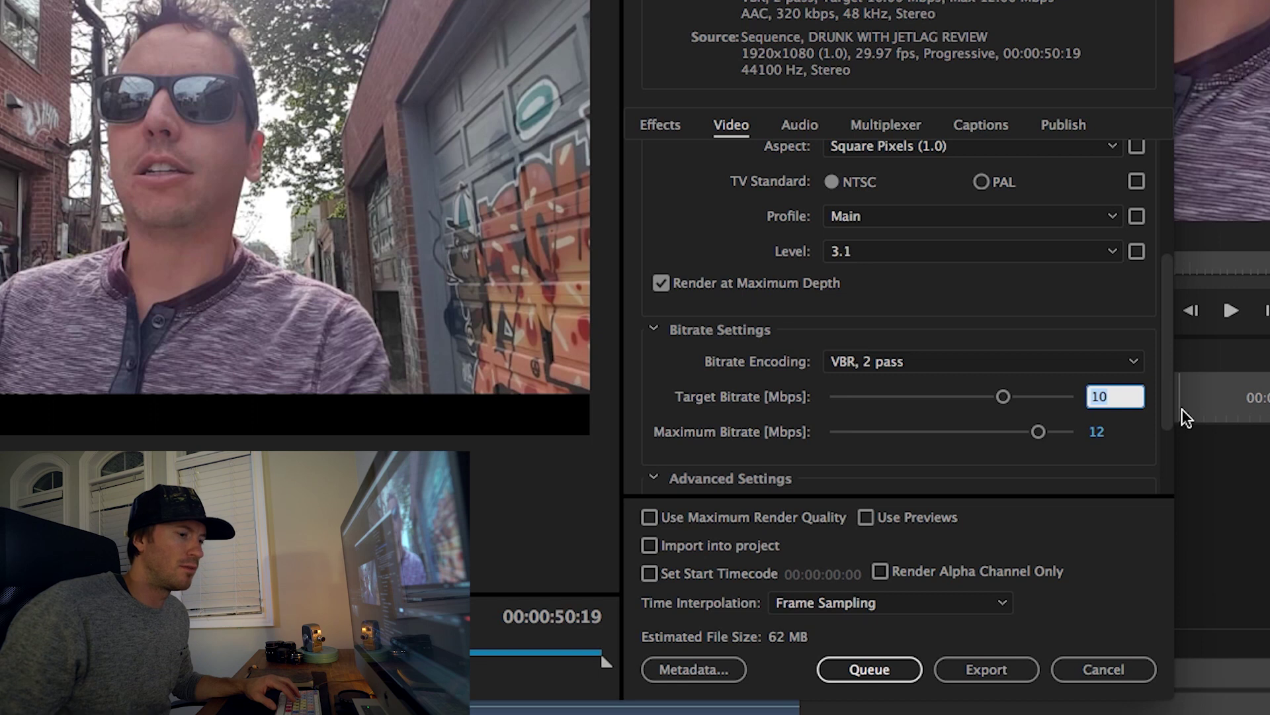
pyautogui.write('3')
pyautogui.press('Return')
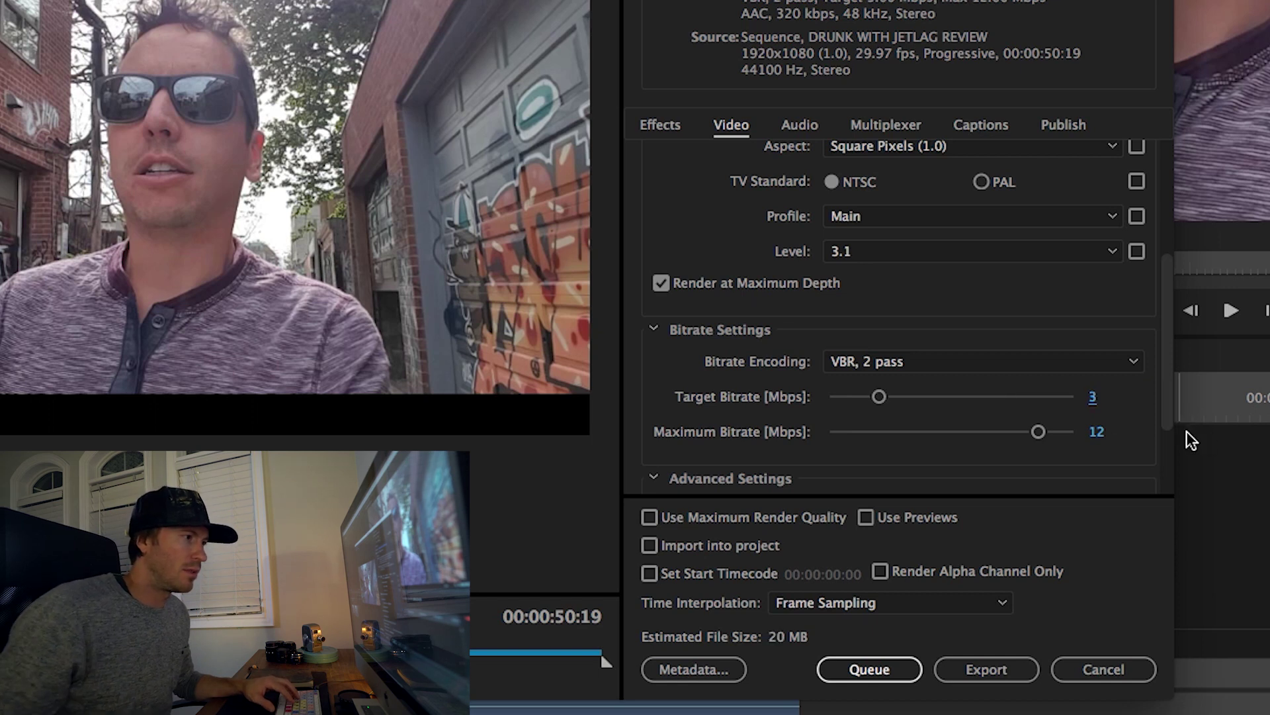
pyautogui.click(1096, 432)
pyautogui.write('4')
pyautogui.press('Return')
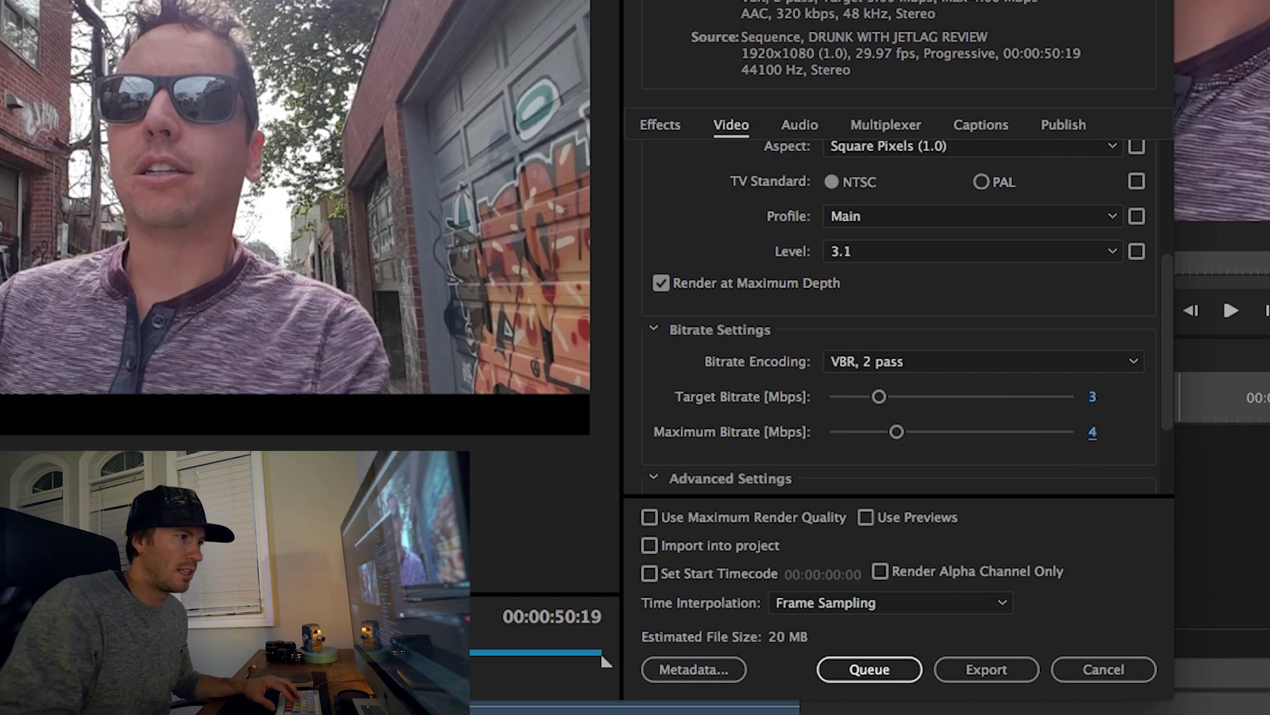
pyautogui.scroll(-1, 1167, 402)
pyautogui.scroll(-3, 1167, 403)
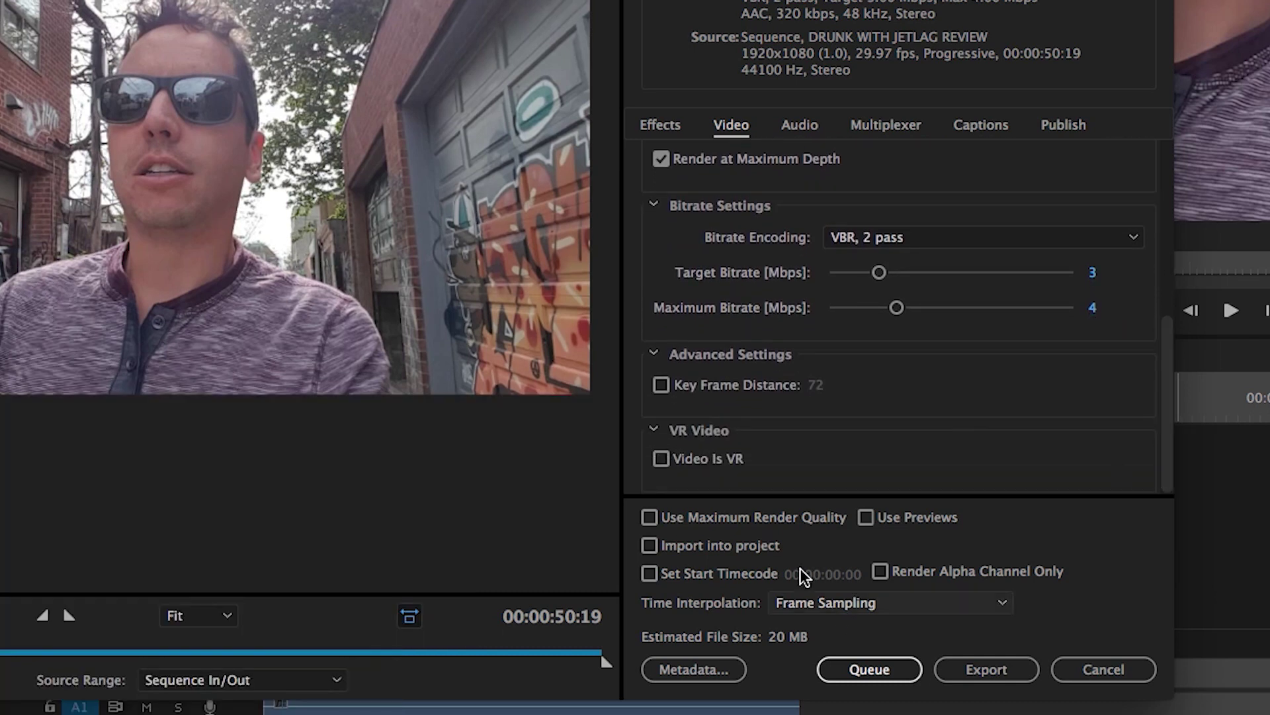
# - Enable Use Maximum Render Quality, then check the preview zoom and source range choices
pyautogui.click(727, 521)
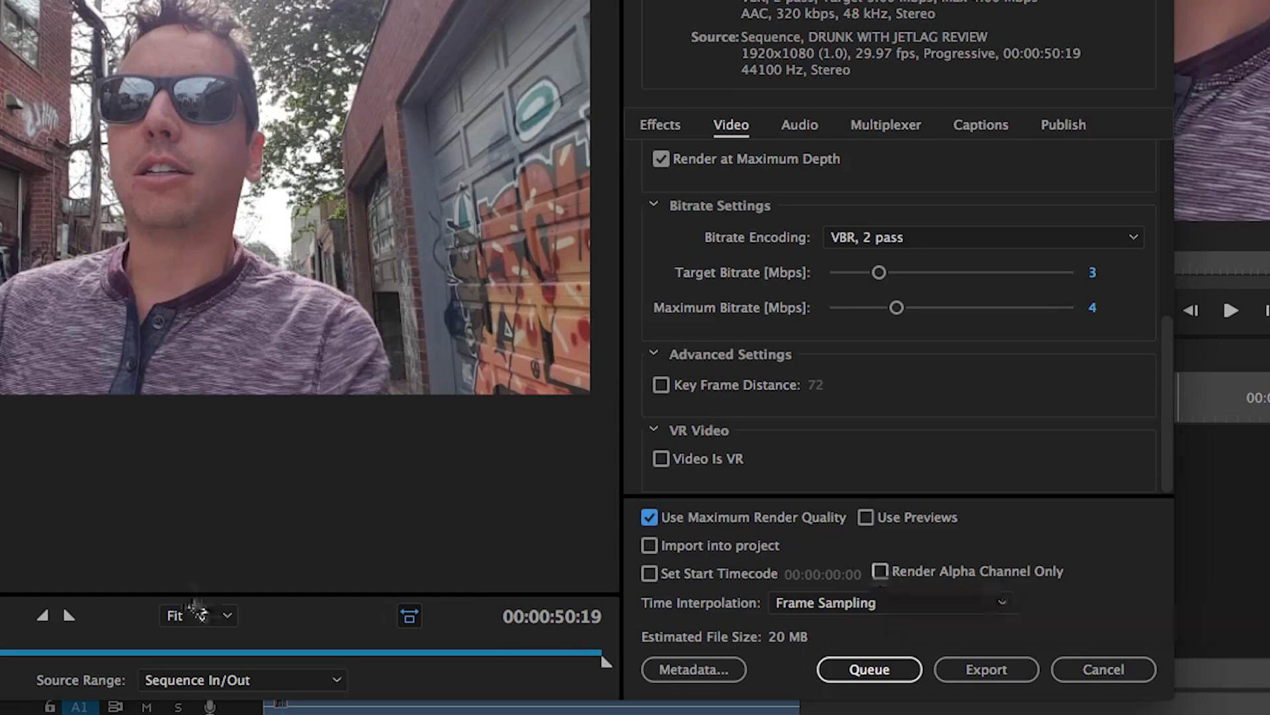
pyautogui.click(209, 617)
pyautogui.click(242, 680)
pyautogui.click(241, 680)
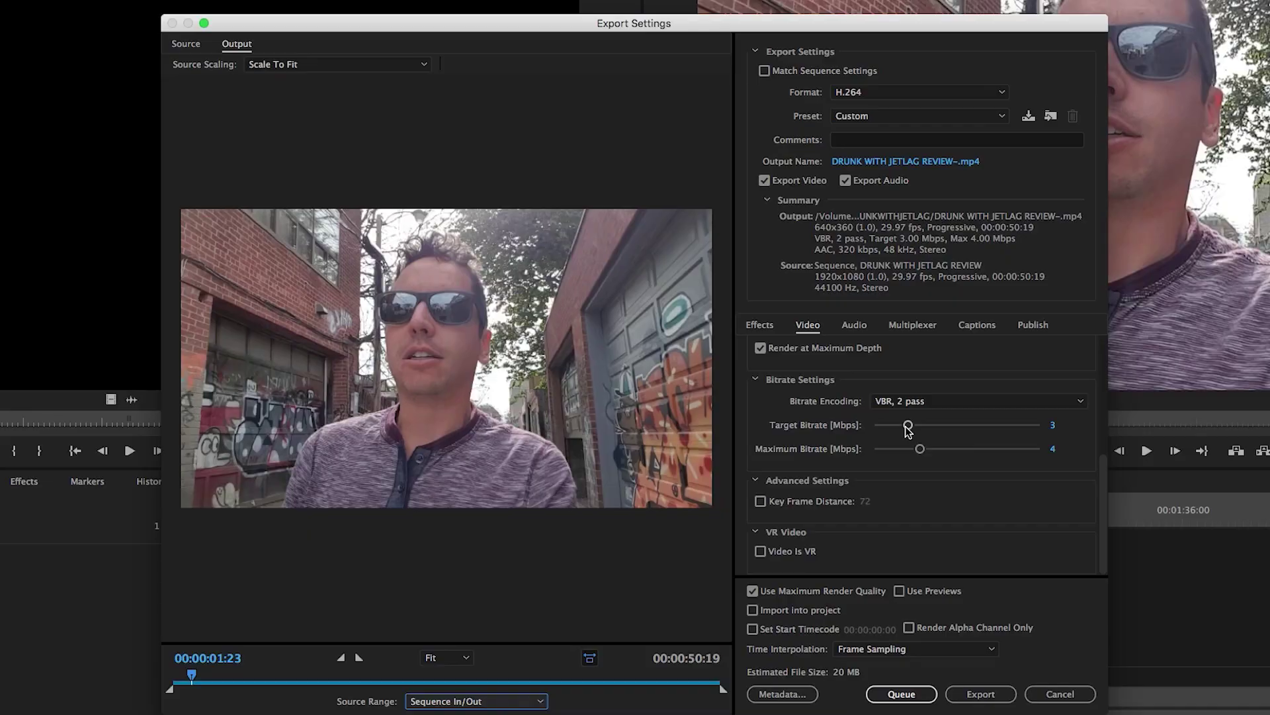
pyautogui.moveTo(908, 425); pyautogui.dragTo(907, 427)
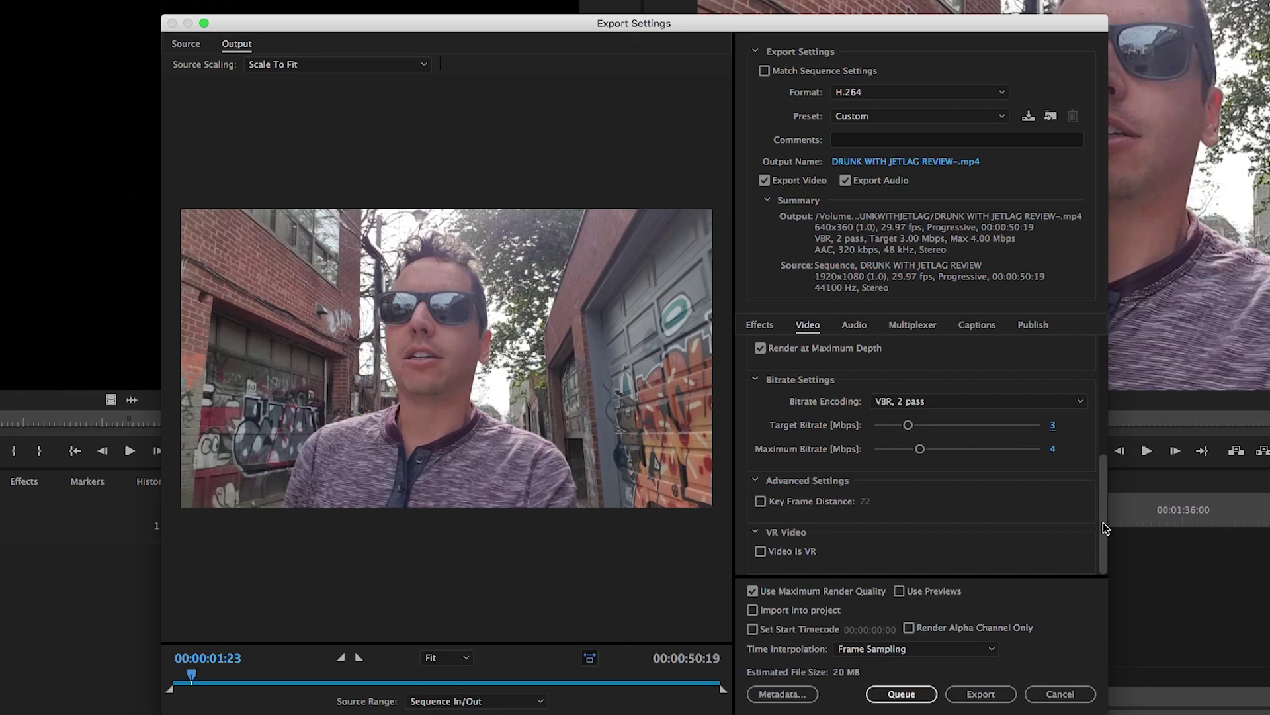
pyautogui.moveTo(1104, 526); pyautogui.dragTo(1104, 352)
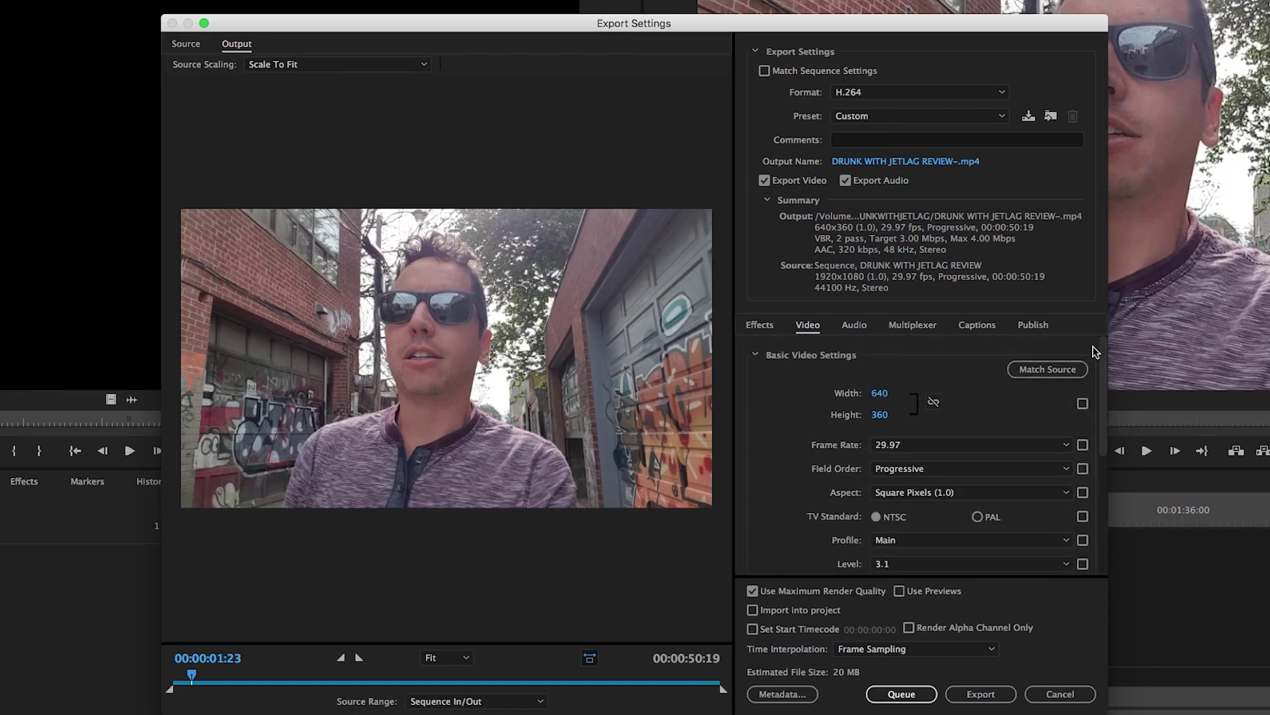
# - Set the export audio sample rate to 44100 Hz and channels to Mono
pyautogui.click(855, 325)
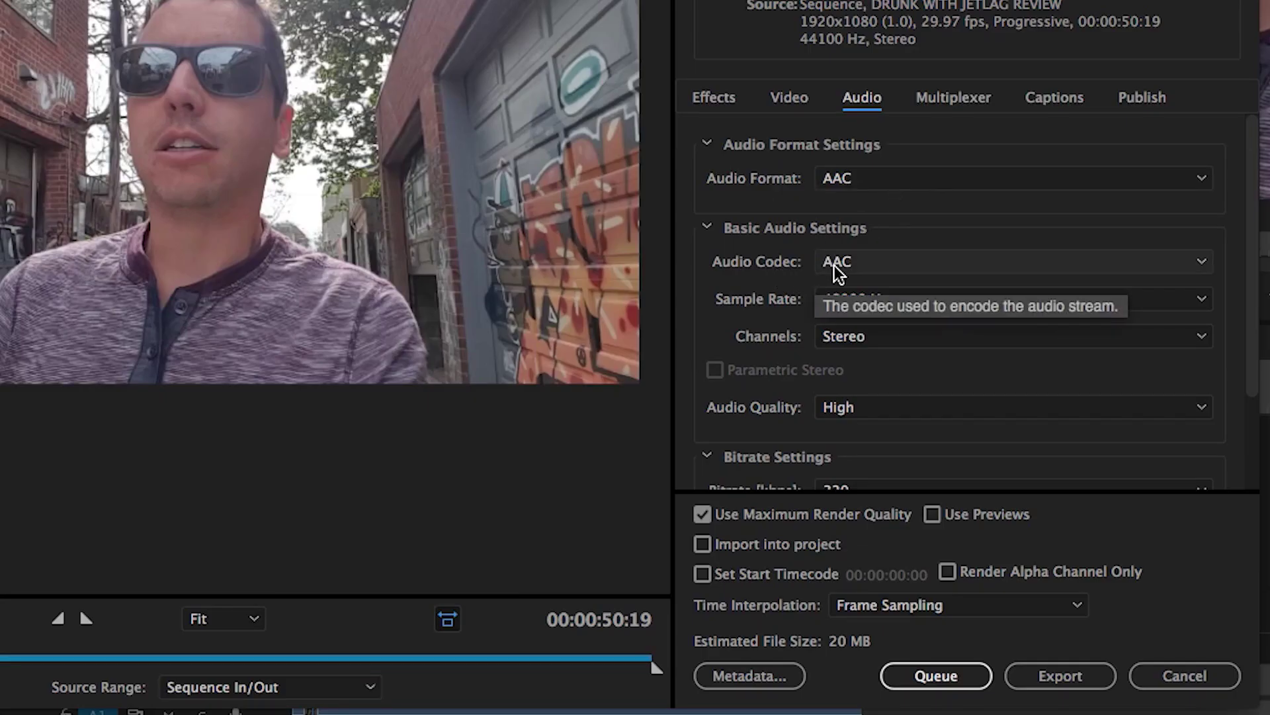
pyautogui.click(879, 299)
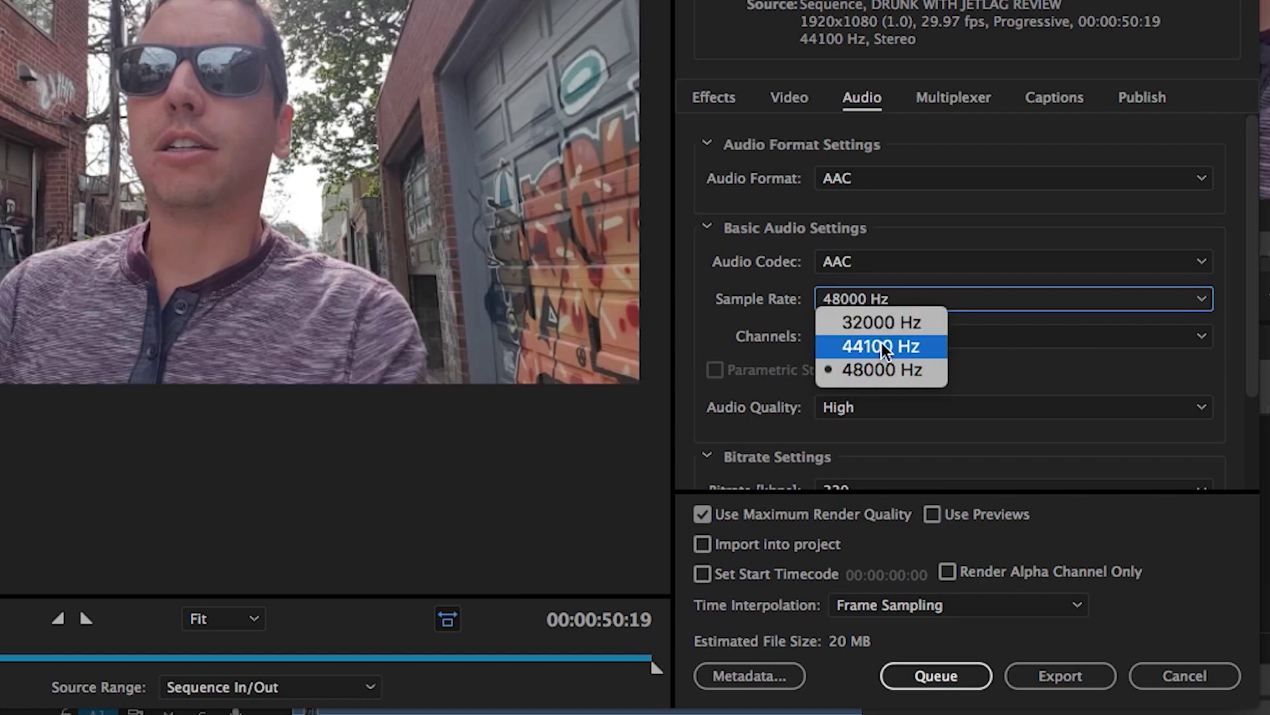
pyautogui.click(881, 344)
pyautogui.click(895, 336)
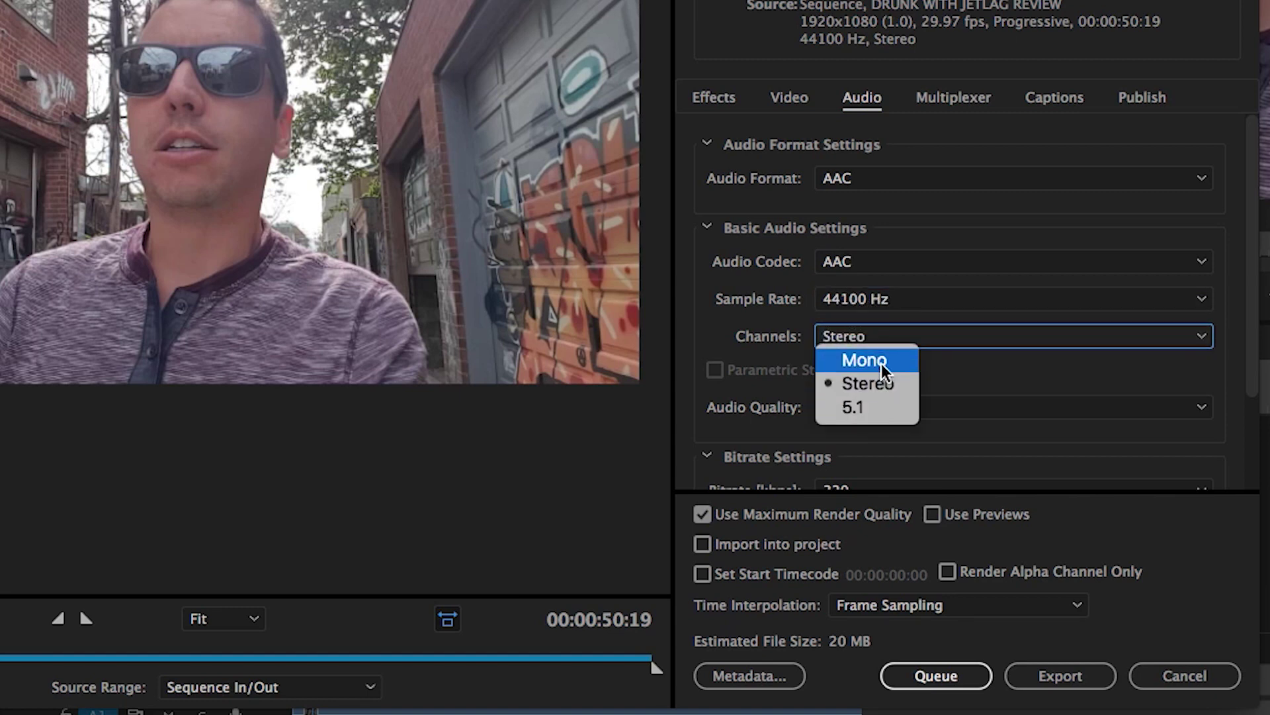
pyautogui.click(881, 363)
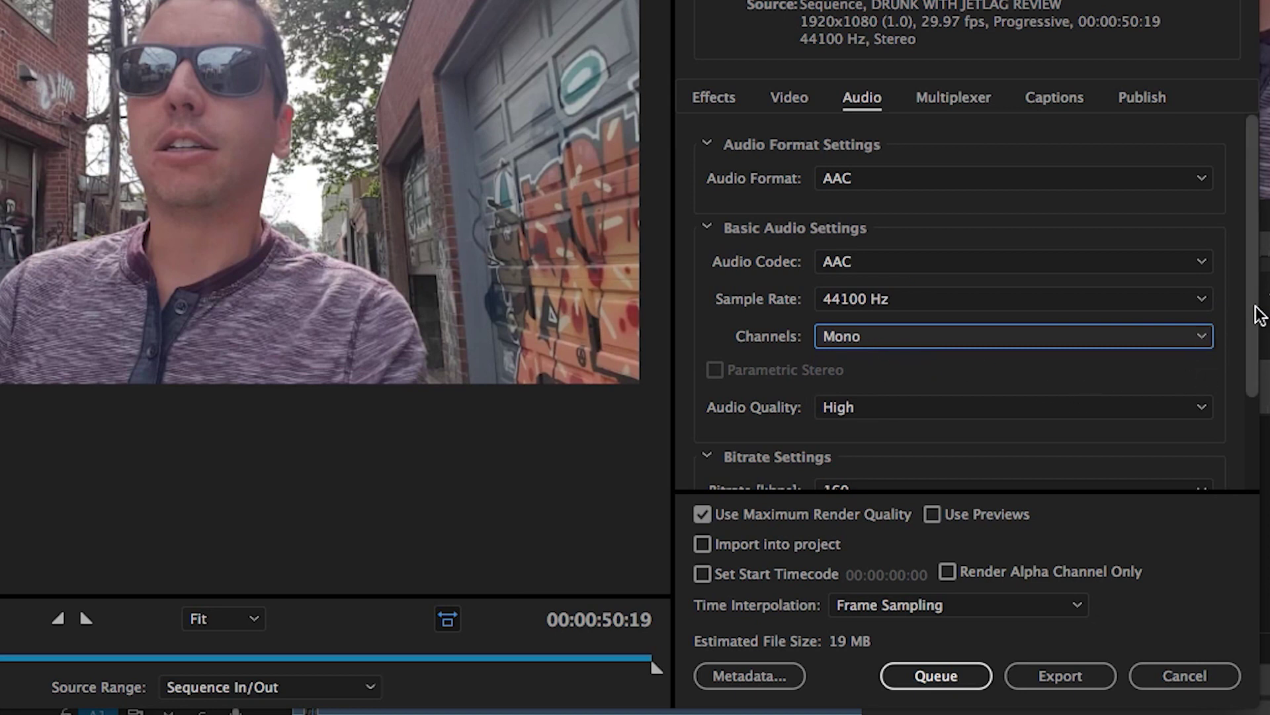
pyautogui.moveTo(1259, 314); pyautogui.dragTo(1255, 377)
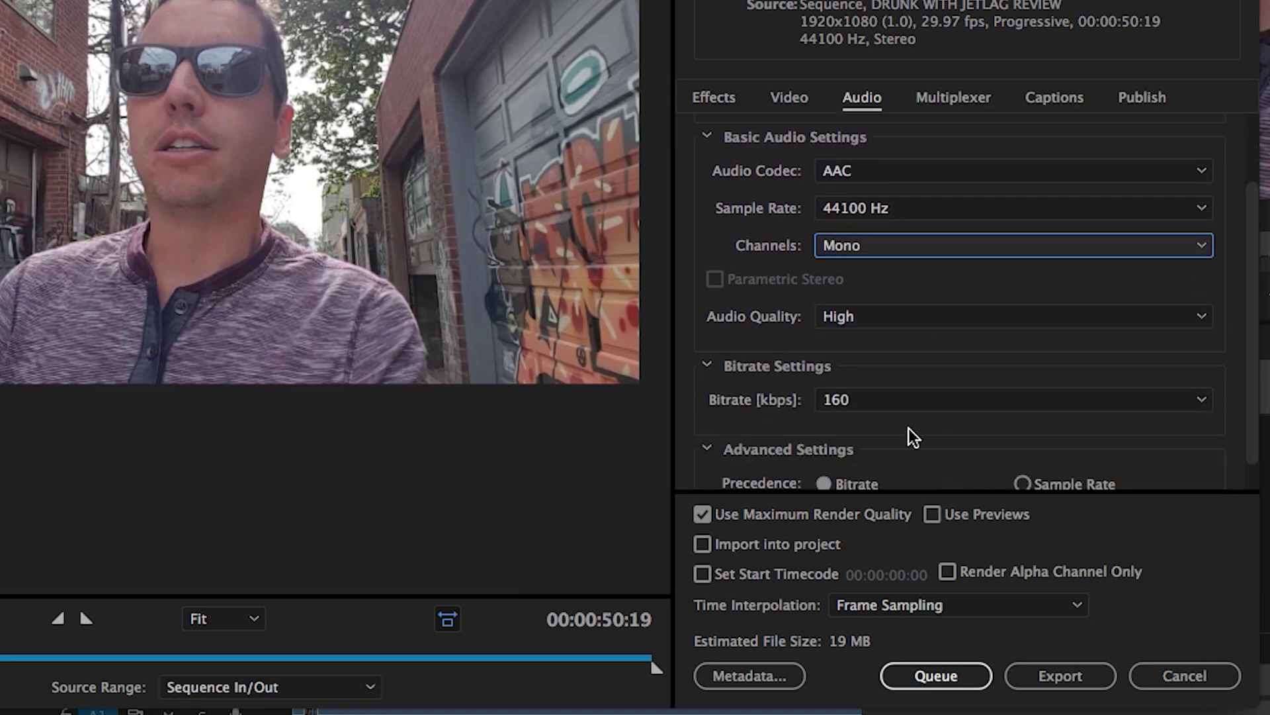
pyautogui.scroll(-1, 1257, 355)
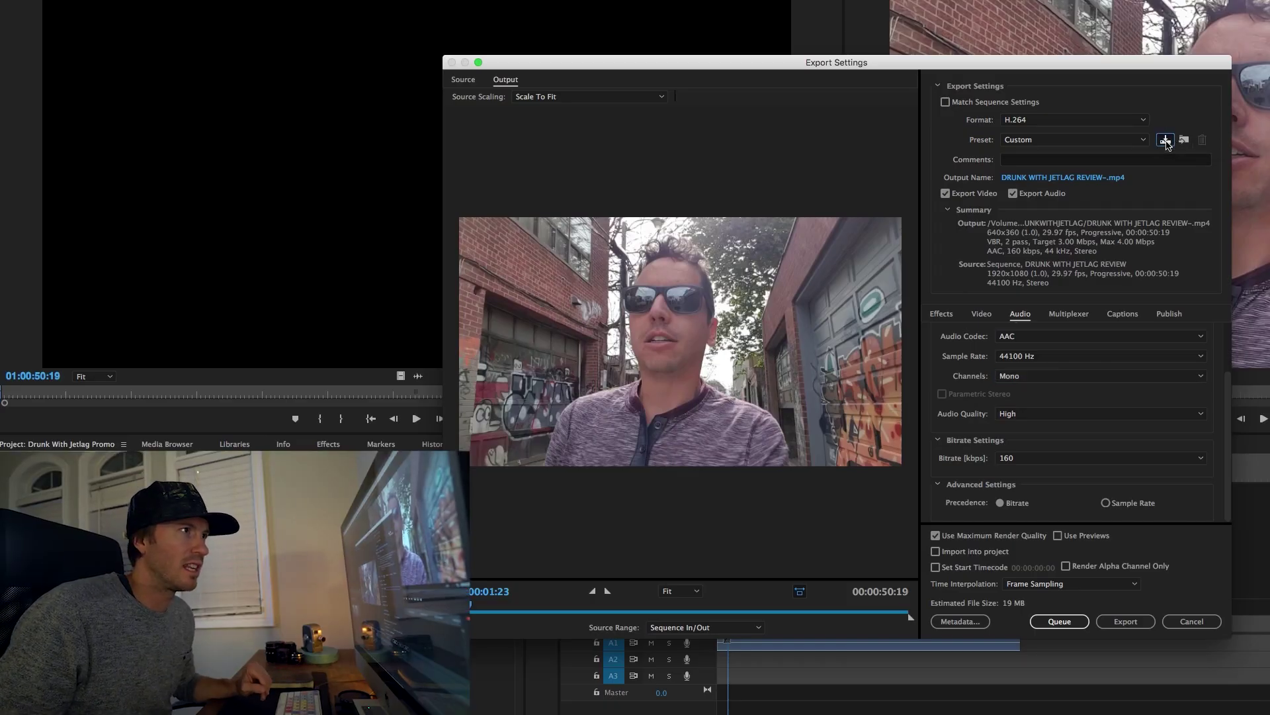
# - Save the current export settings as the preset 'Instagram Preset 23.976'
pyautogui.click(1166, 140)
pyautogui.write('Instagram Preset 23.976')
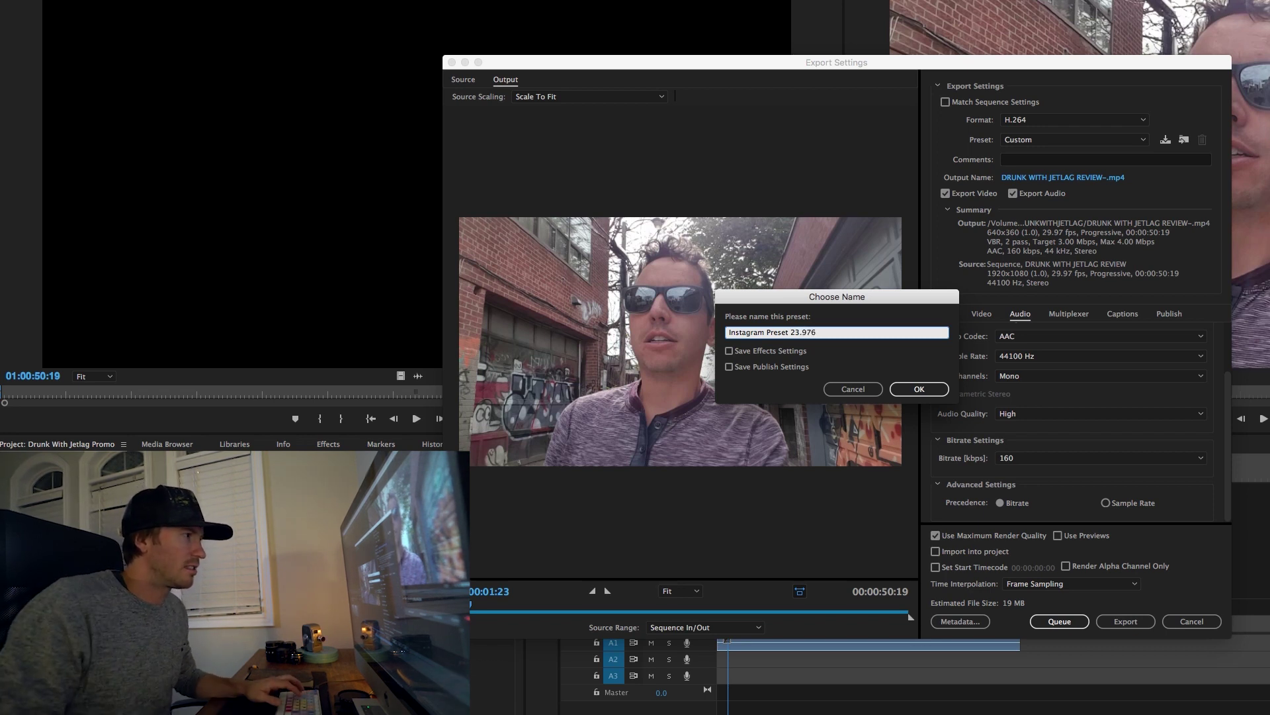
pyautogui.press('Return')
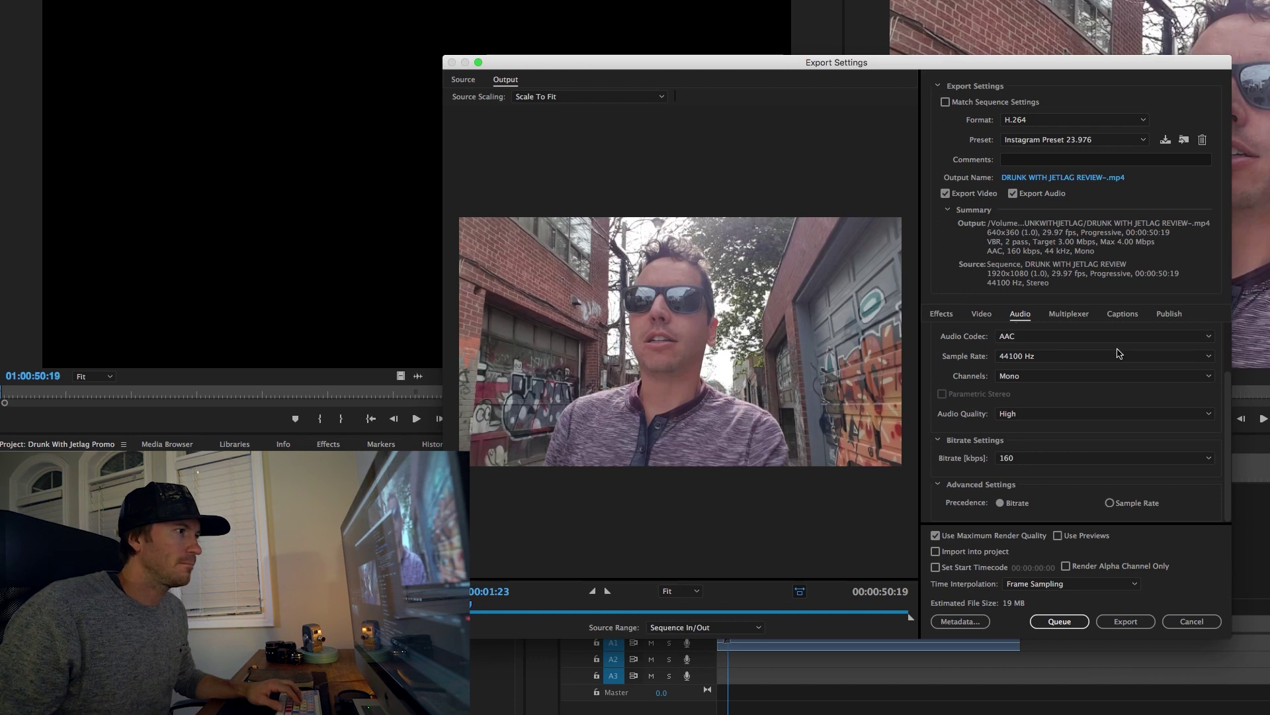
# - Export the sequence to MP4 and wait for encoding to finish
pyautogui.click(1136, 623)
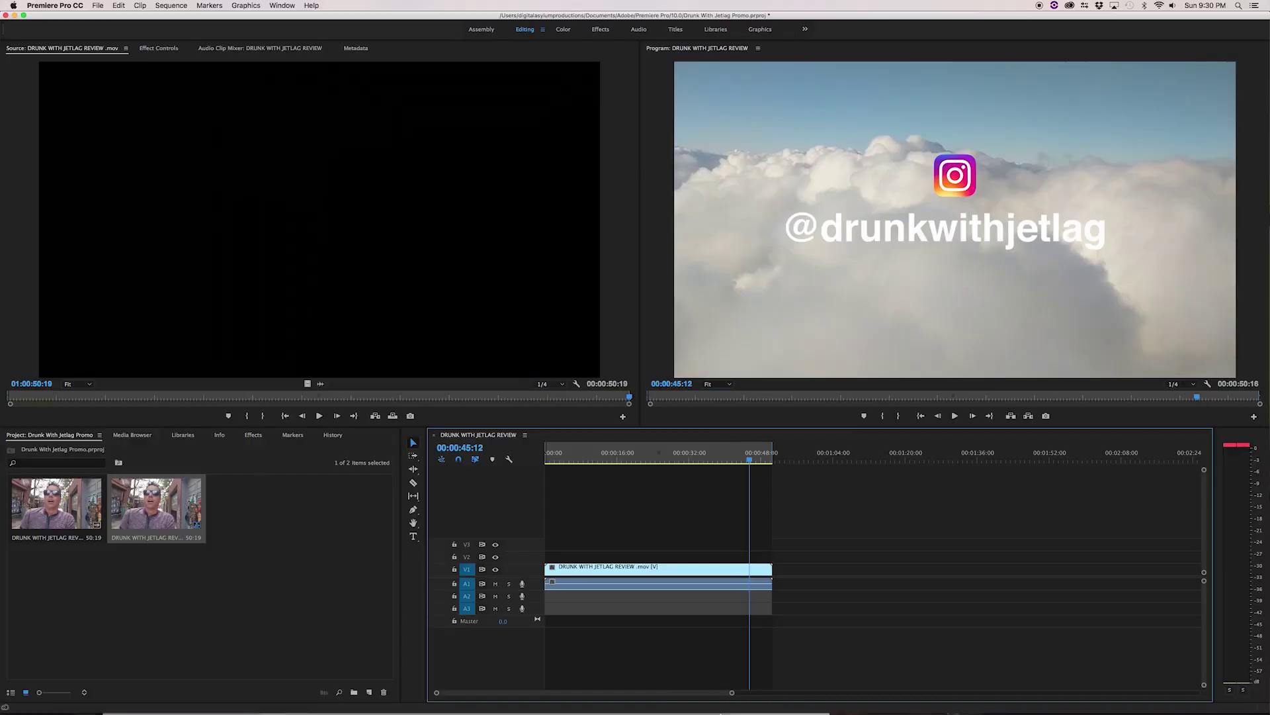
pyautogui.moveTo(767, 705)
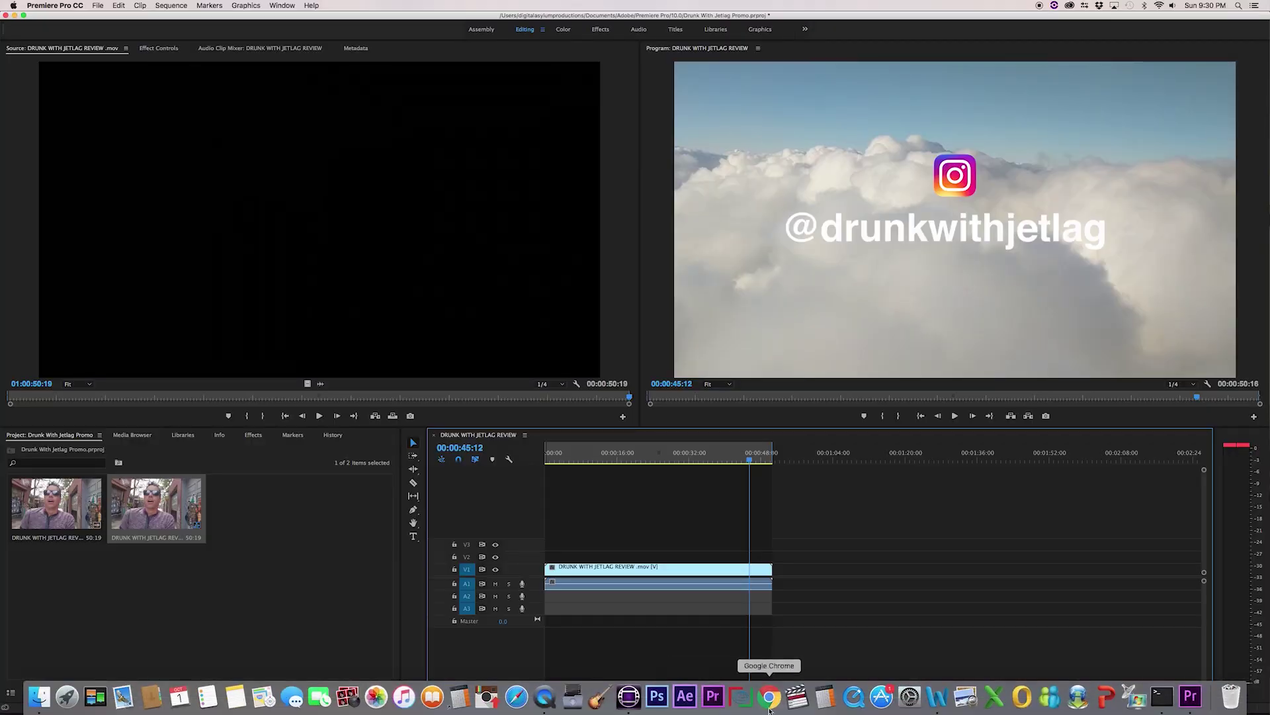
# - Launch Gramblr and log in with the account e-mail and password
pyautogui.click(492, 702)
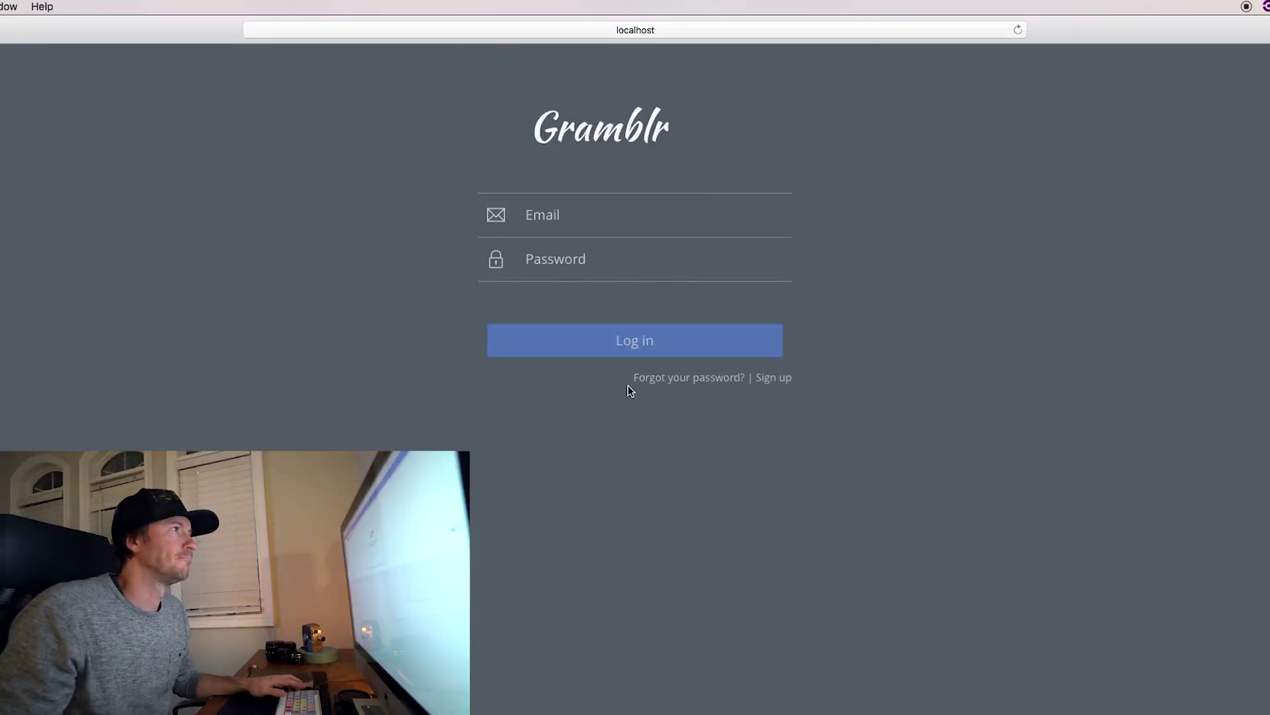
pyautogui.click(622, 220)
pyautogui.write('youremail')
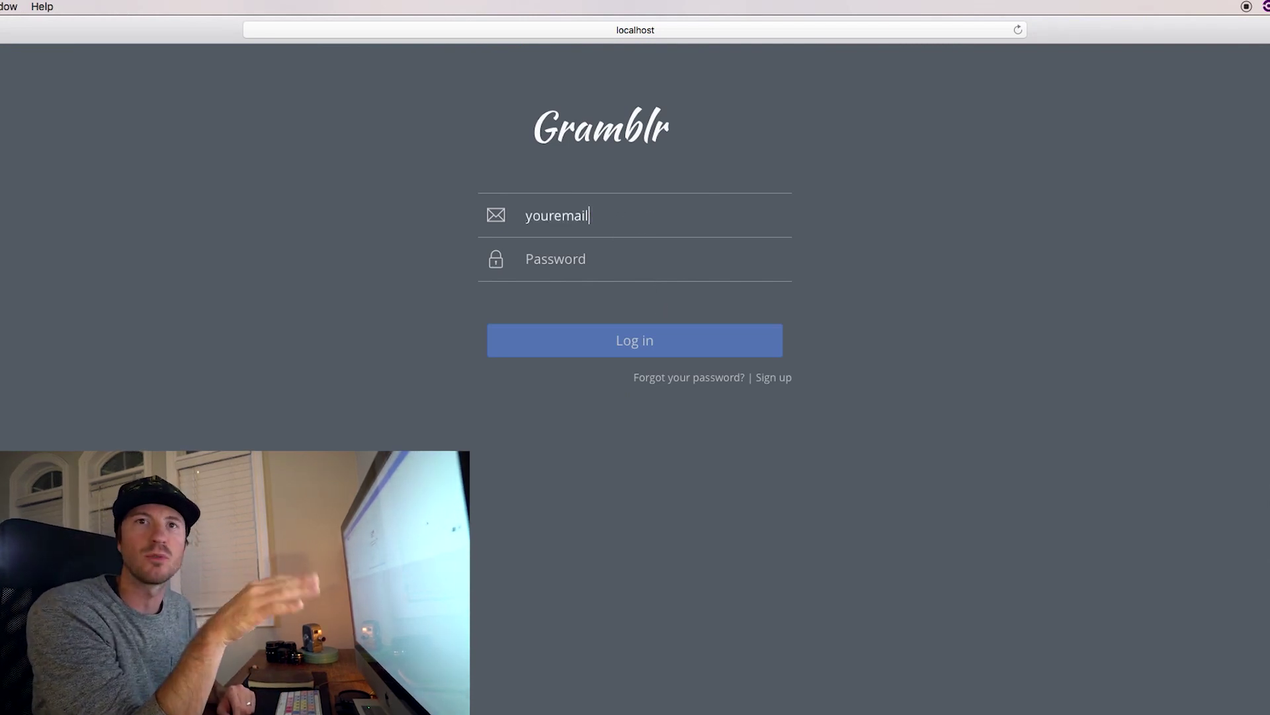
pyautogui.press('super+a')
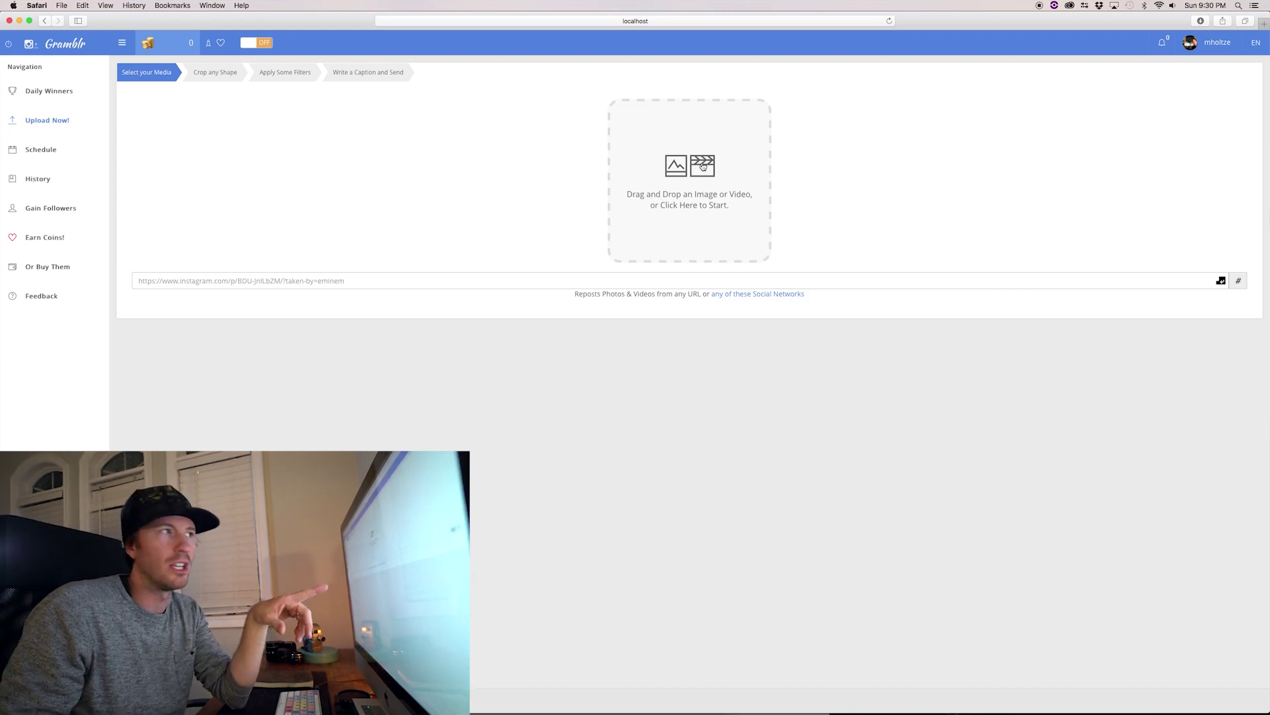
# - Load DRUNK WITH JETLAG REVIEW-.mp4 into Gramblr from the file chooser
pyautogui.click(703, 167)
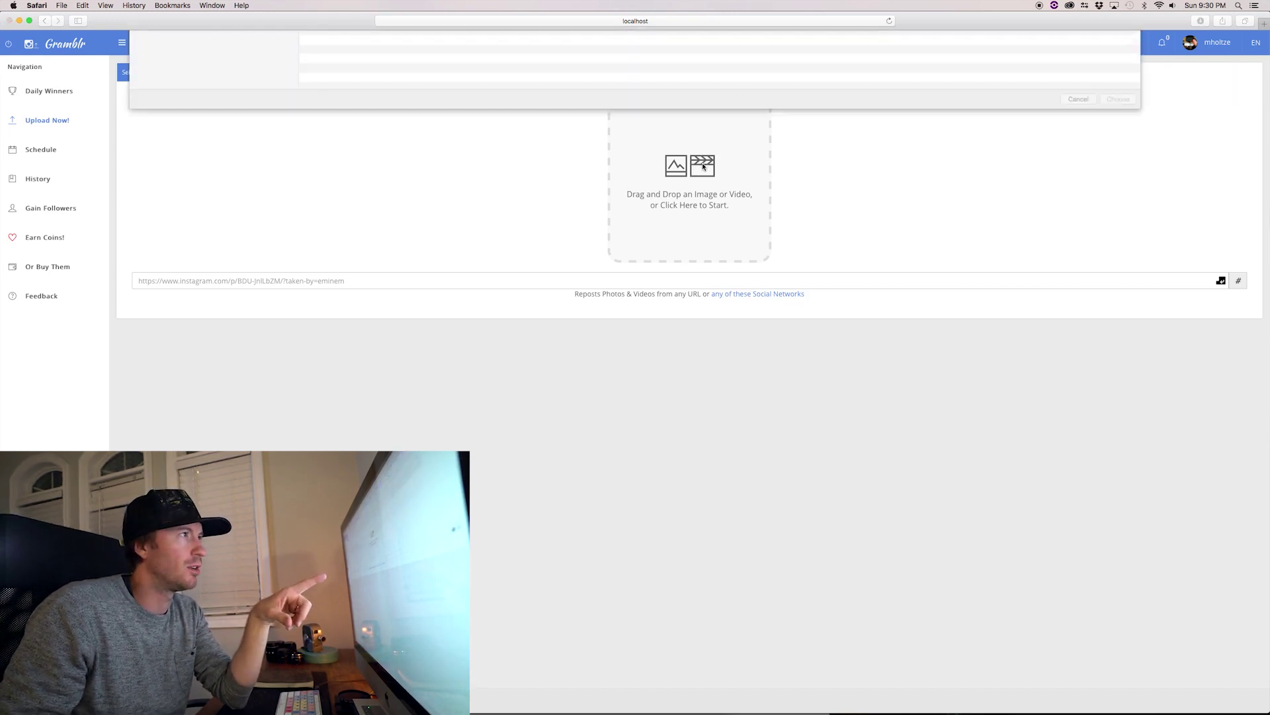
pyautogui.click(364, 67)
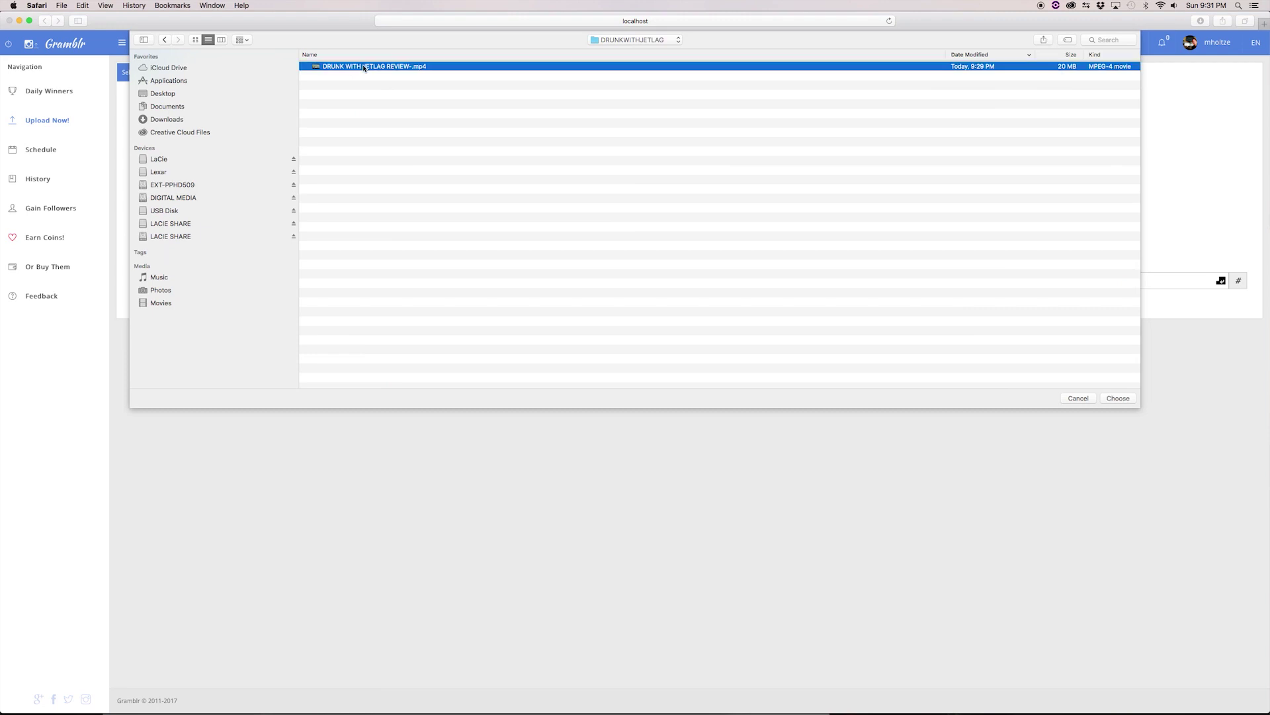
pyautogui.doubleClick(363, 65)
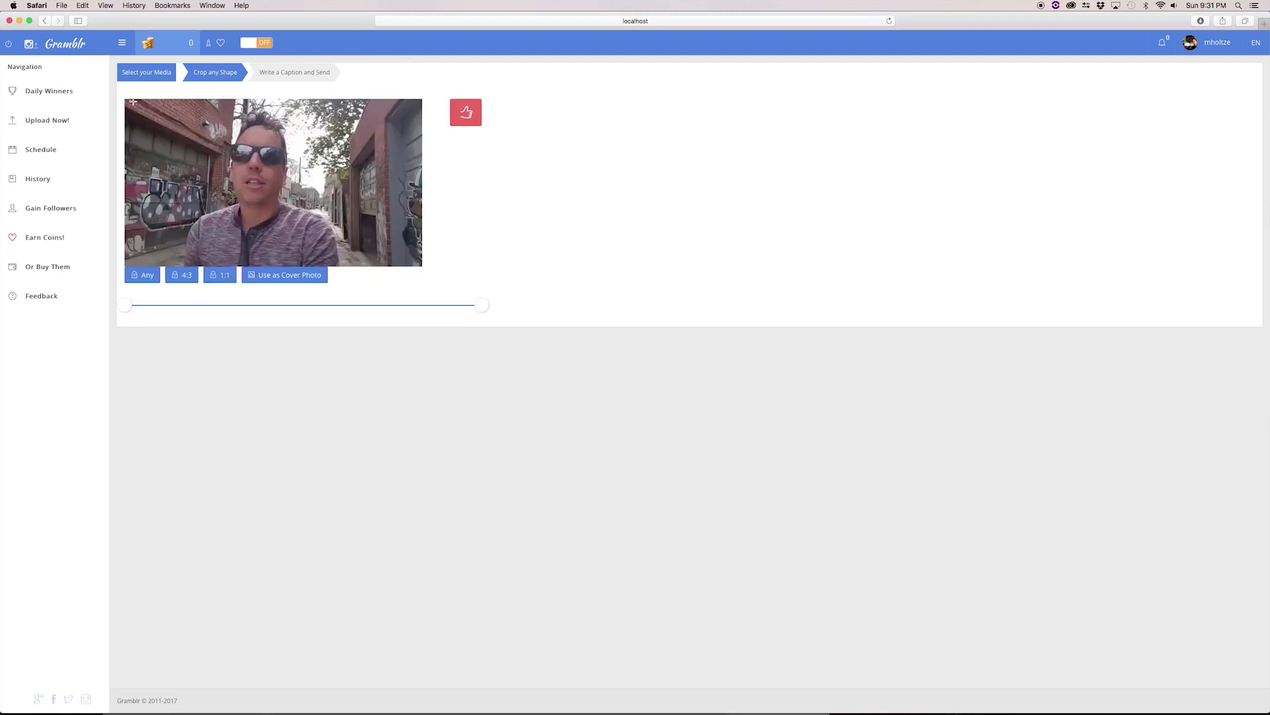
# - Crop to the full video frame, confirm it, and begin the caption
pyautogui.moveTo(126, 101); pyautogui.dragTo(491, 288)
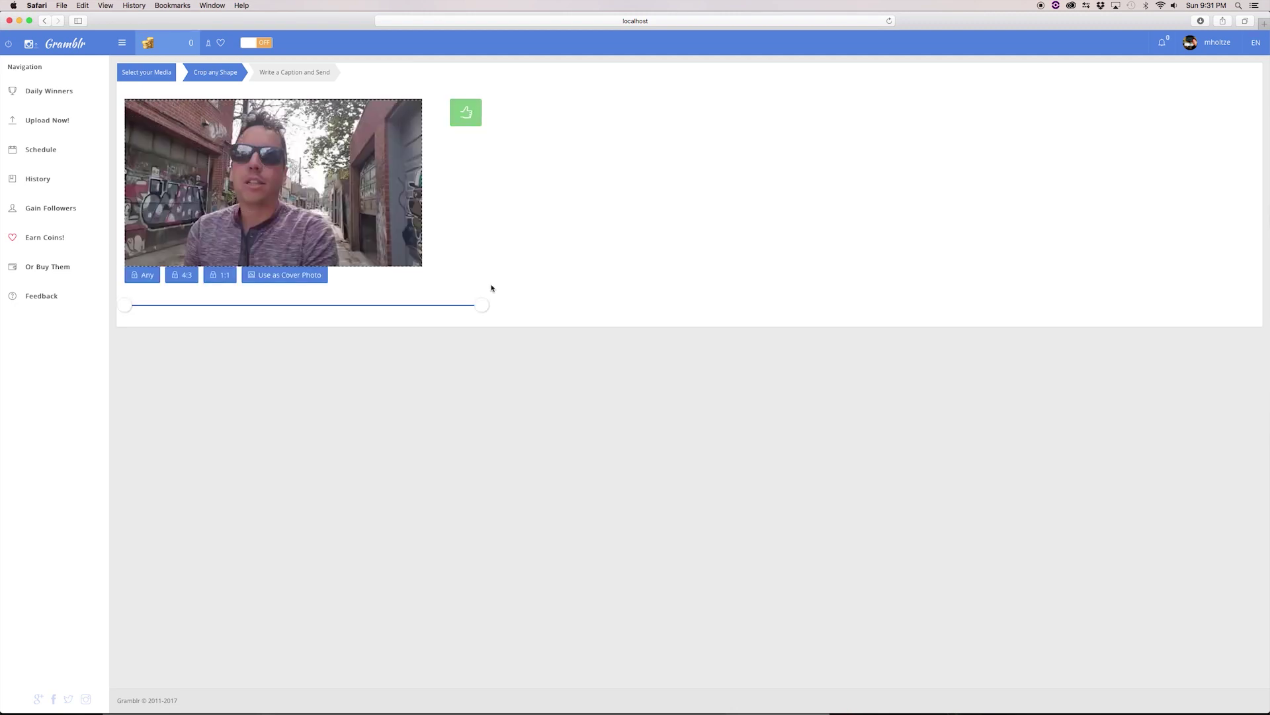
pyautogui.click(464, 114)
pyautogui.click(805, 175)
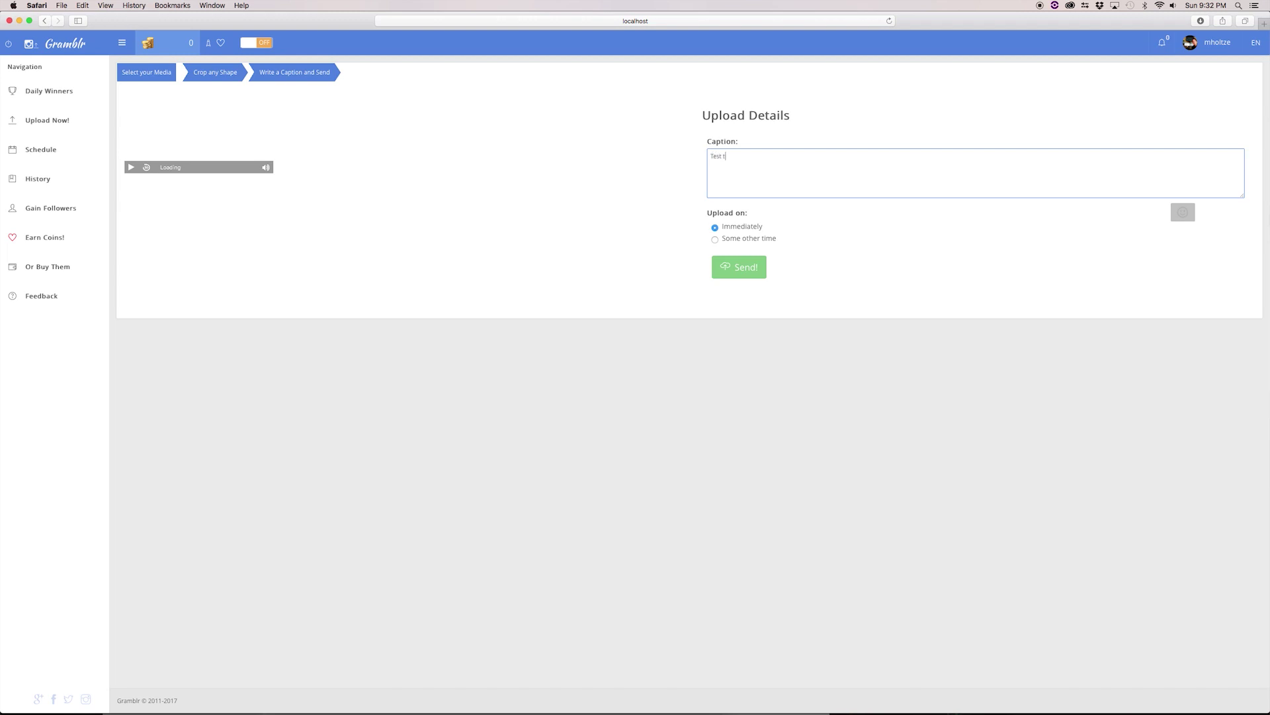
# - Complete the 'Test Test' caption, post Immediately with Send!, and highlight Upload Complete
pyautogui.write('t')
pyautogui.click(751, 240)
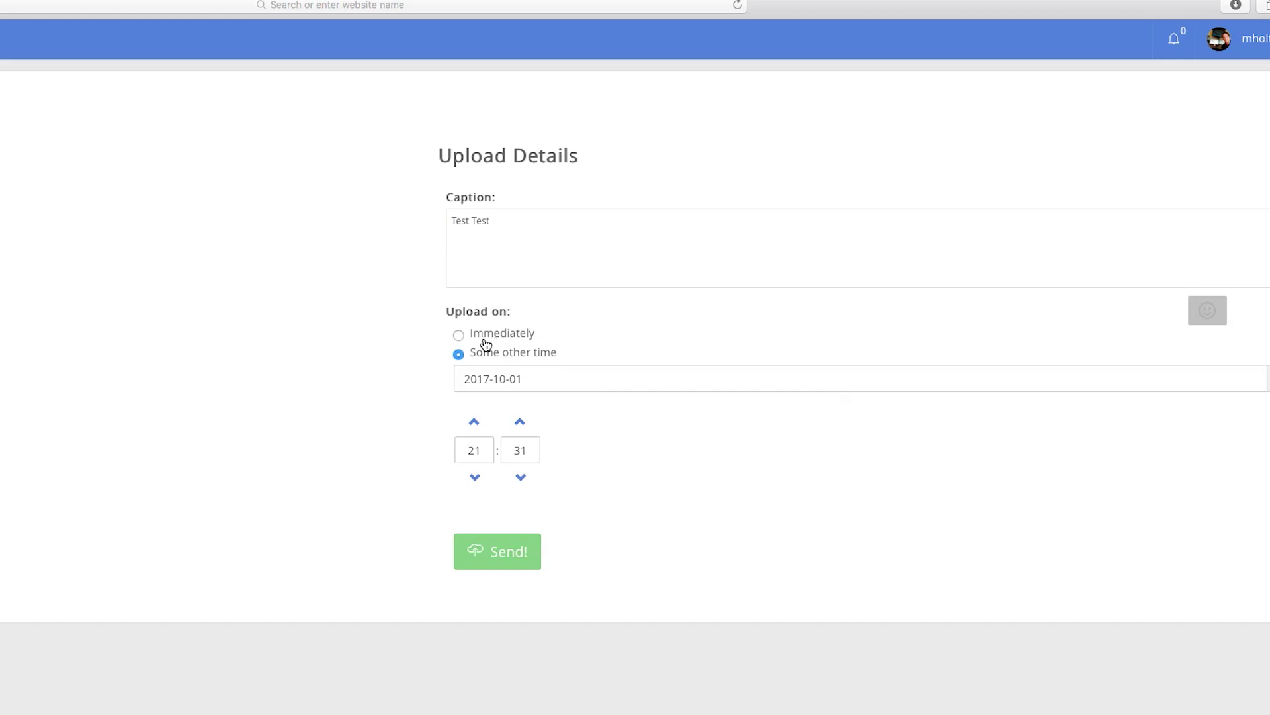
pyautogui.click(464, 340)
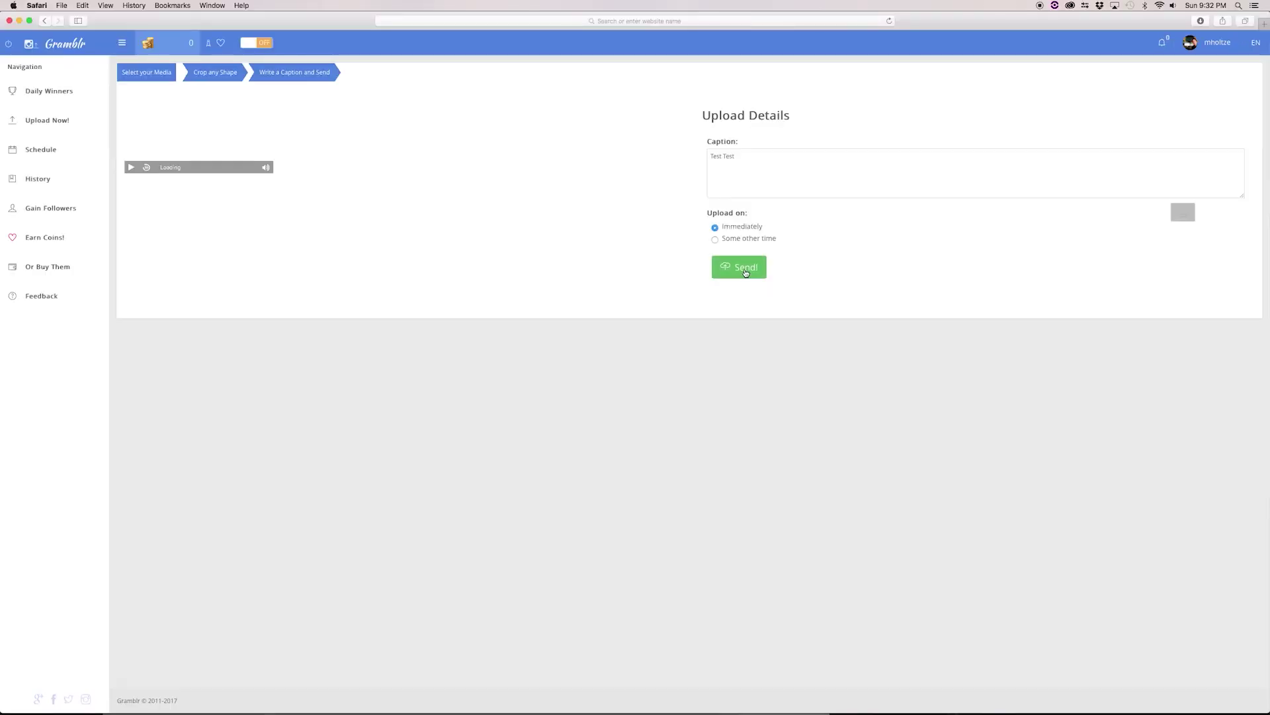
pyautogui.click(745, 273)
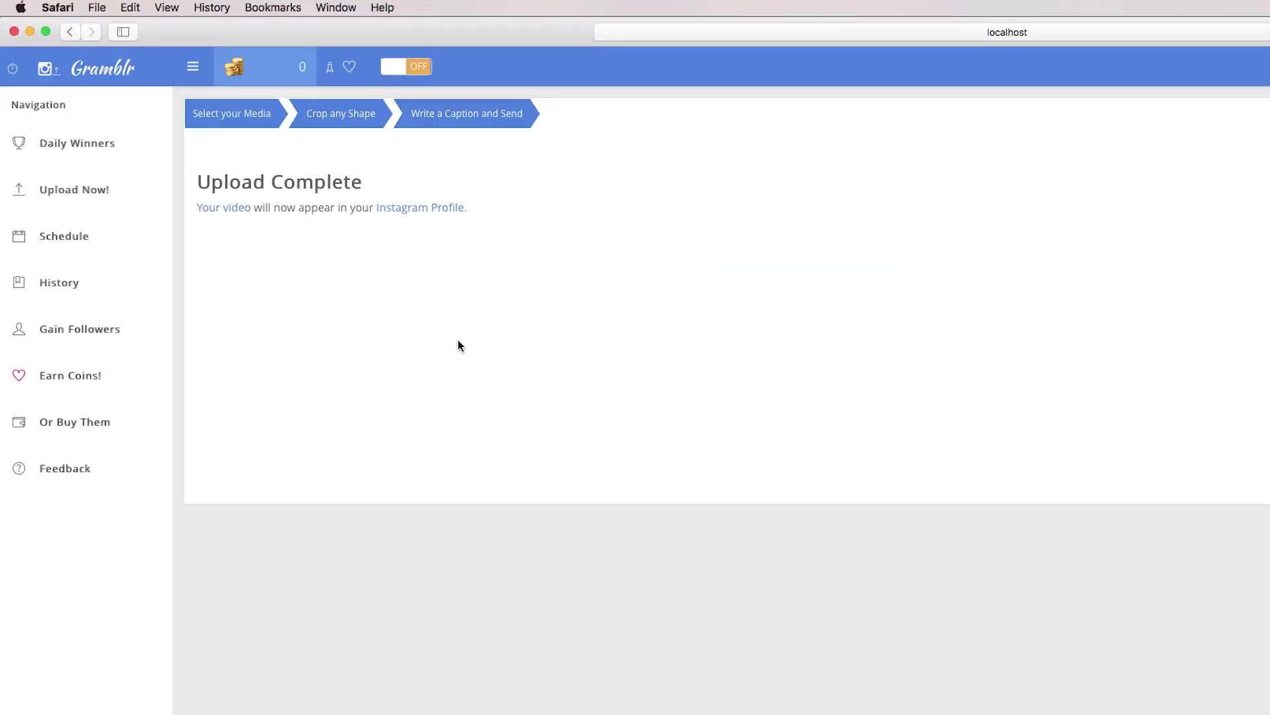
pyautogui.moveTo(188, 141); pyautogui.dragTo(537, 250)
pyautogui.click(557, 265)
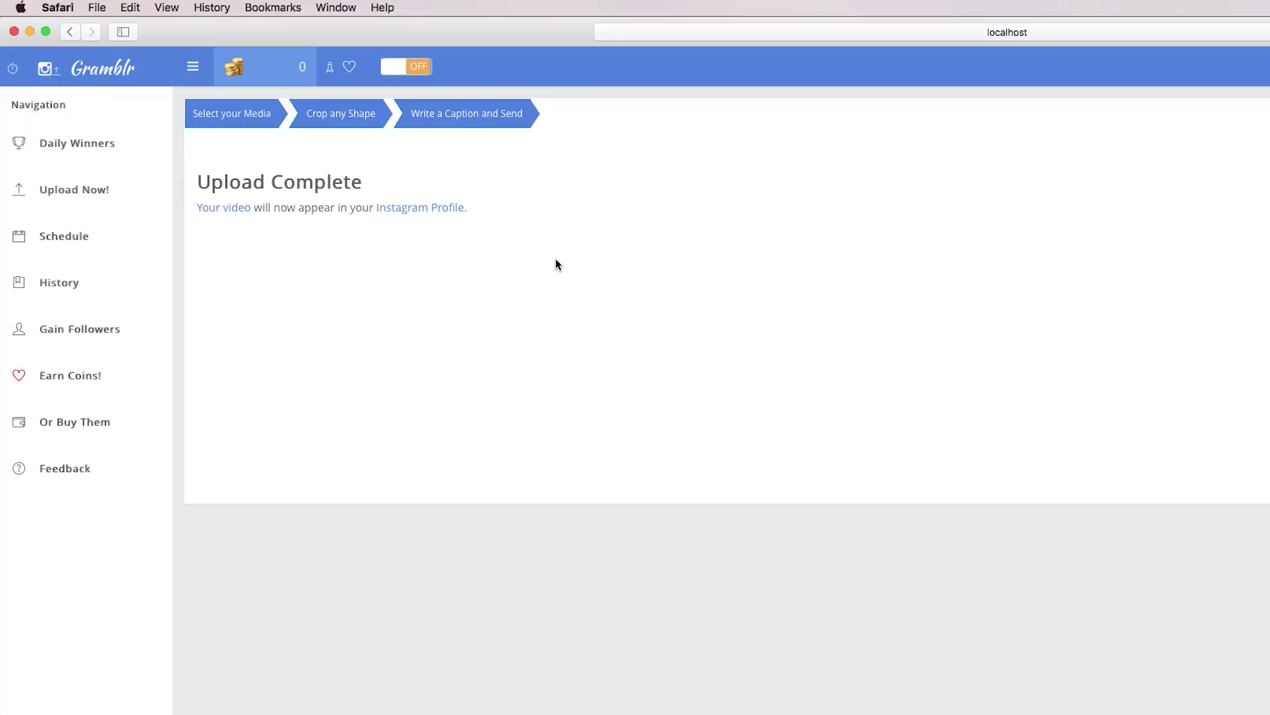